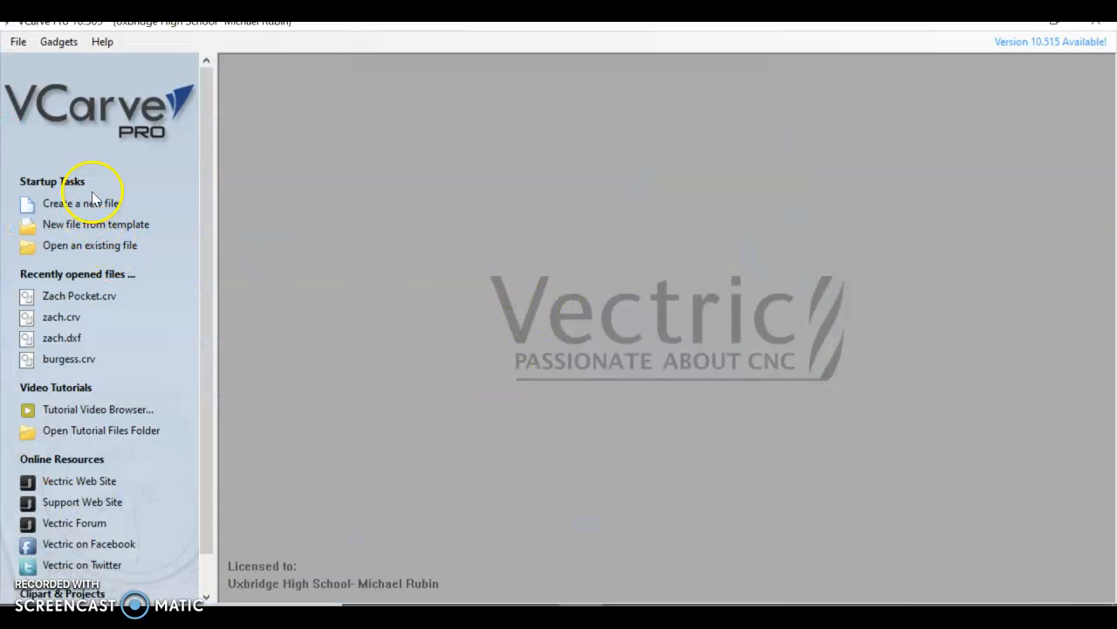
Create a new single-sided job of 11 x 8.5 x 0.75 inches and revise its setup to Very High (7 x Slower) resolution and Cherry appearance.
left_click(89, 207)
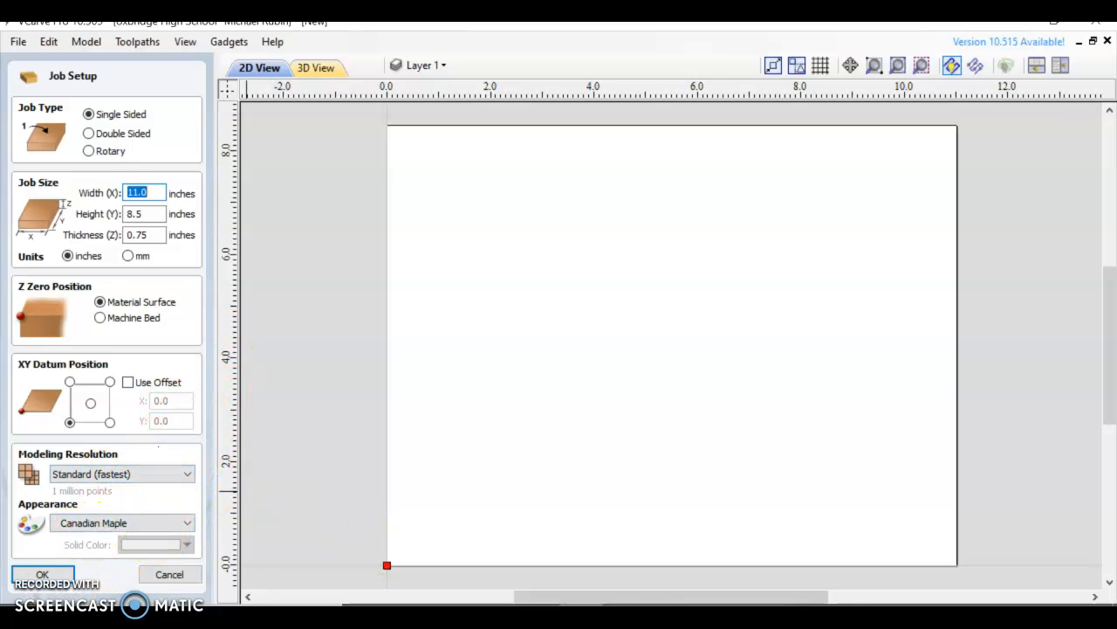
left_click(66, 582)
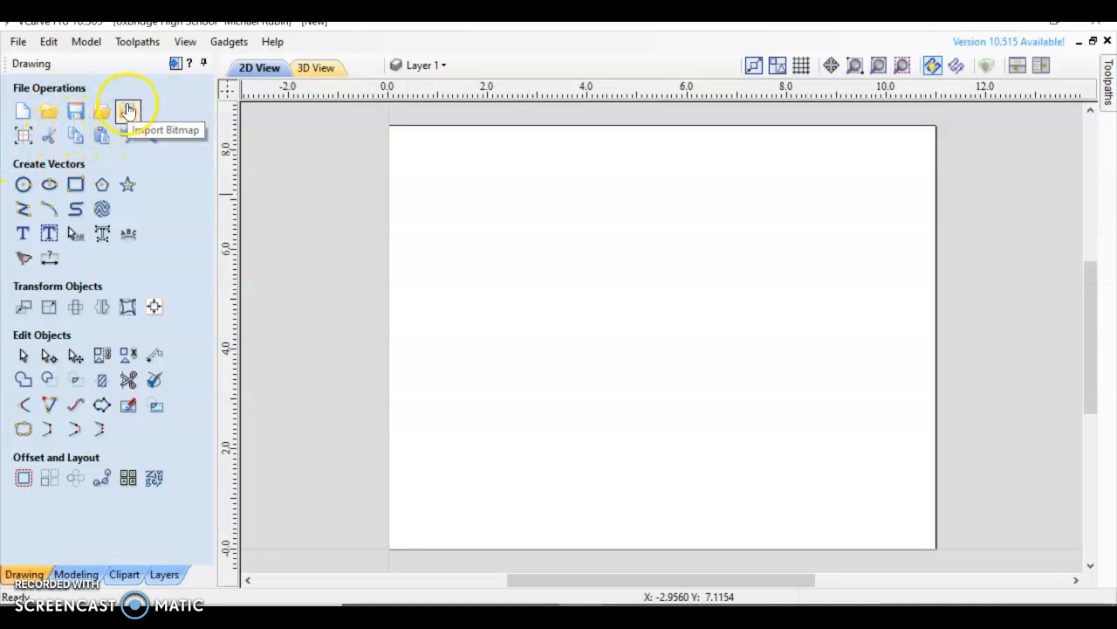
left_click(23, 138)
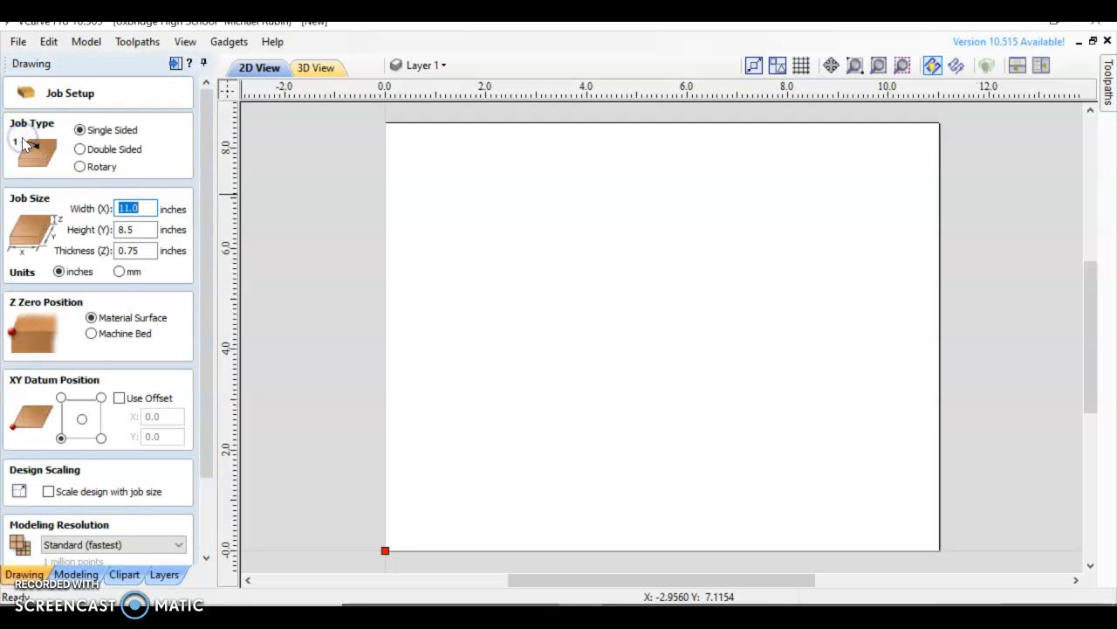
scroll(124, 527, "down", 6)
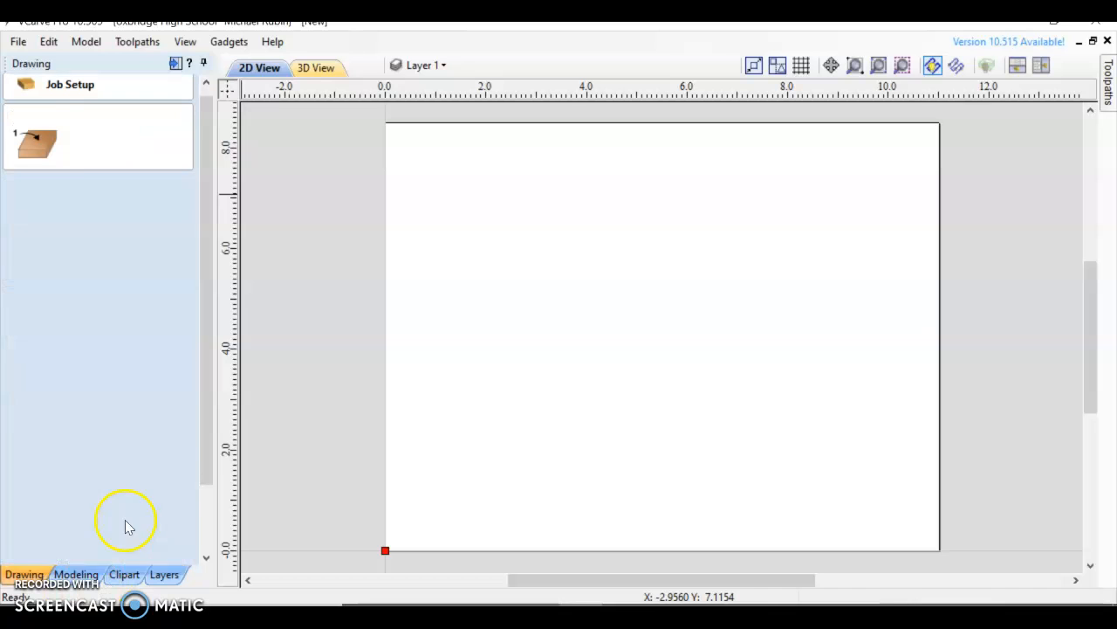
scroll(92, 559, "down", 3)
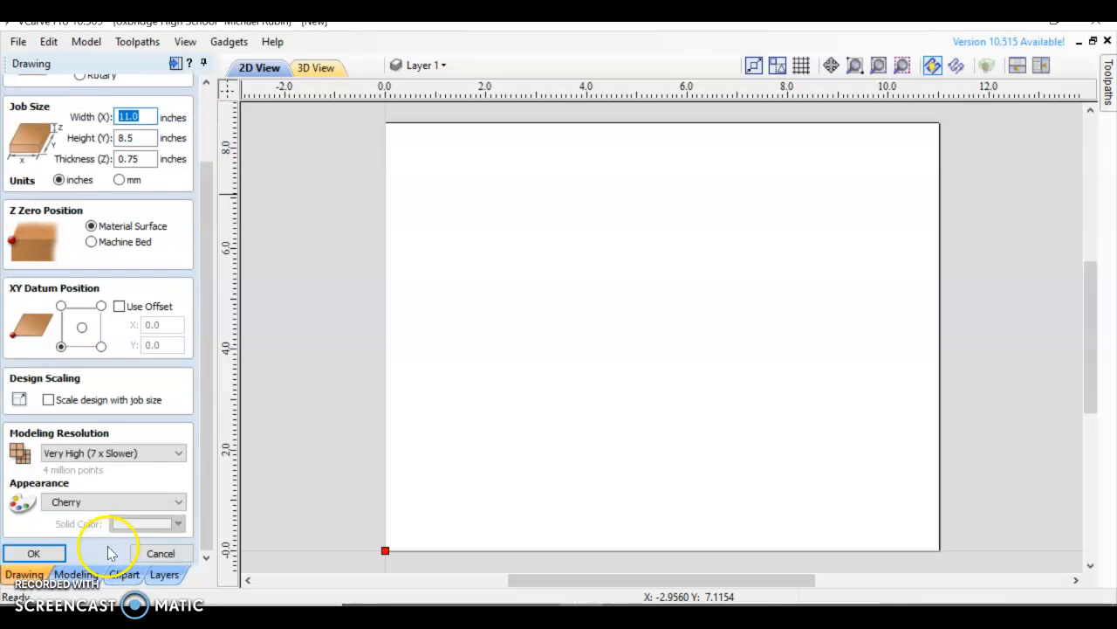
left_click(63, 550)
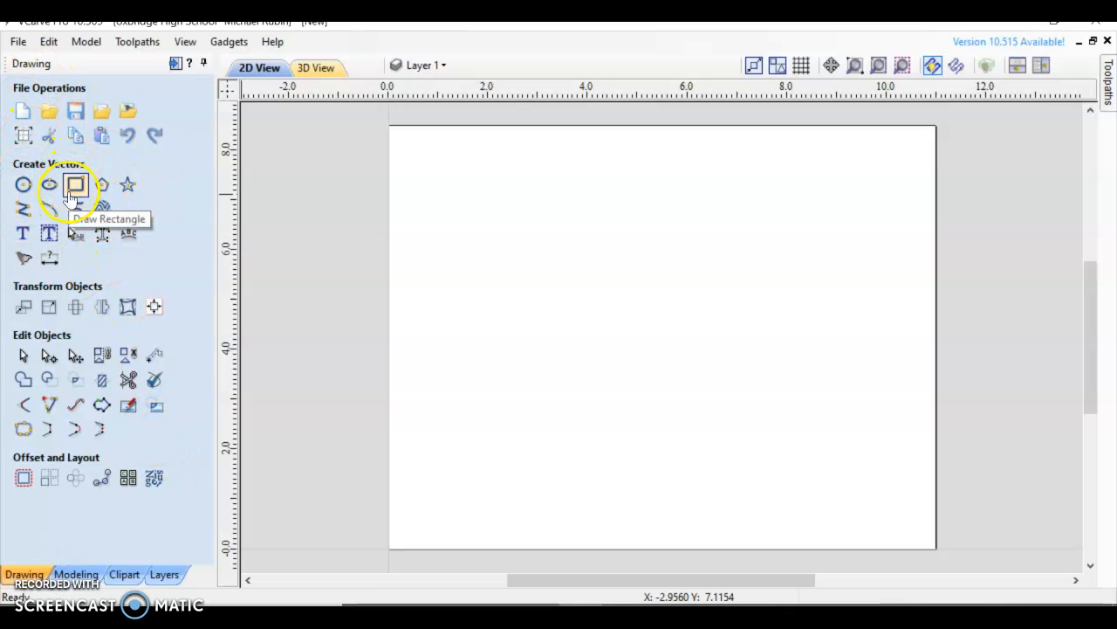
Draw a rectangle about 6.8 by 4.9 inches on the material with 0.5 inch Radiused Internal corners.
left_click(73, 194)
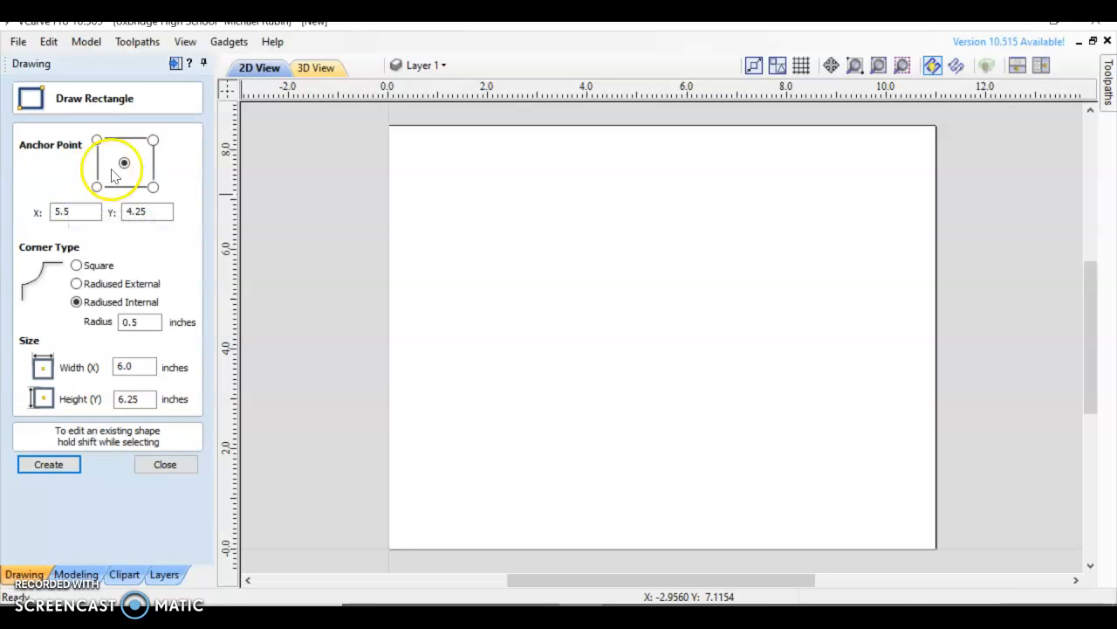
left_click(76, 266)
left_click(77, 283)
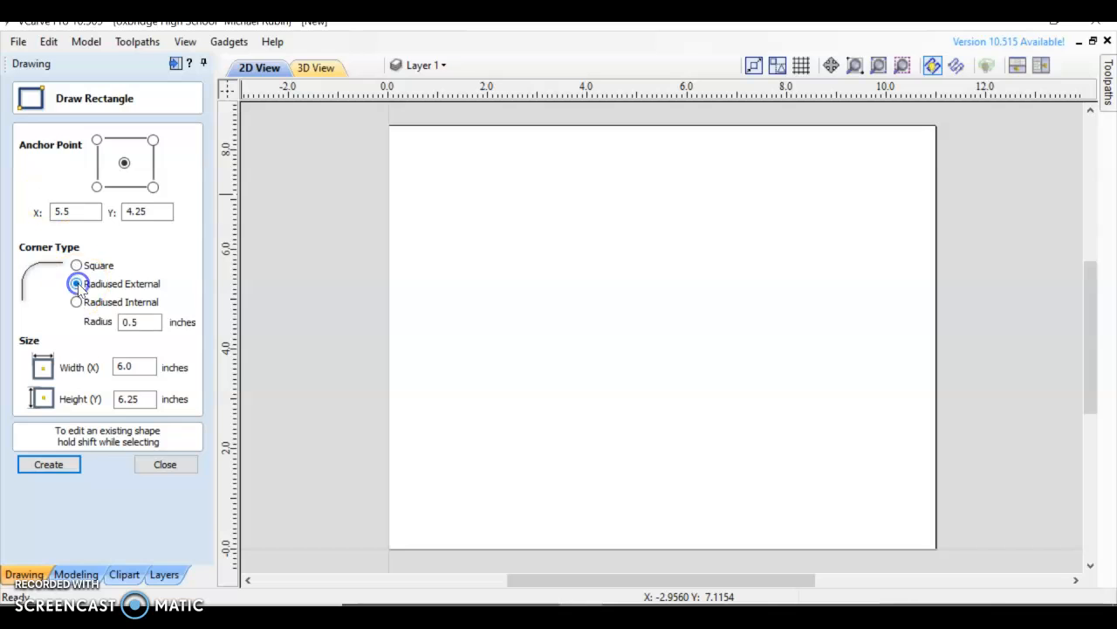
left_click(77, 302)
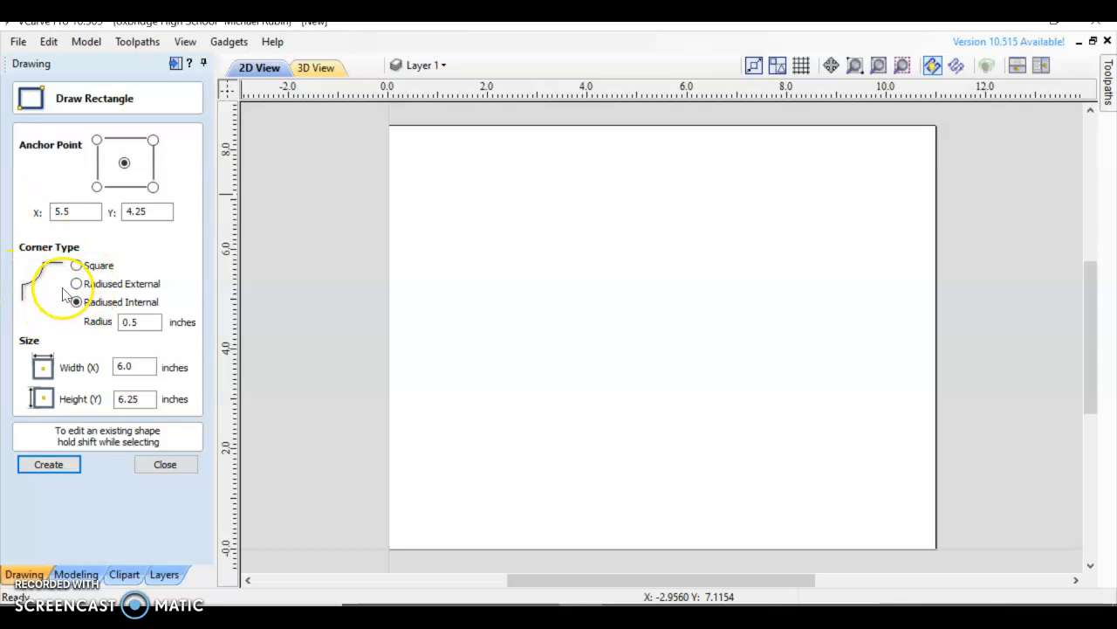
left_click(144, 321)
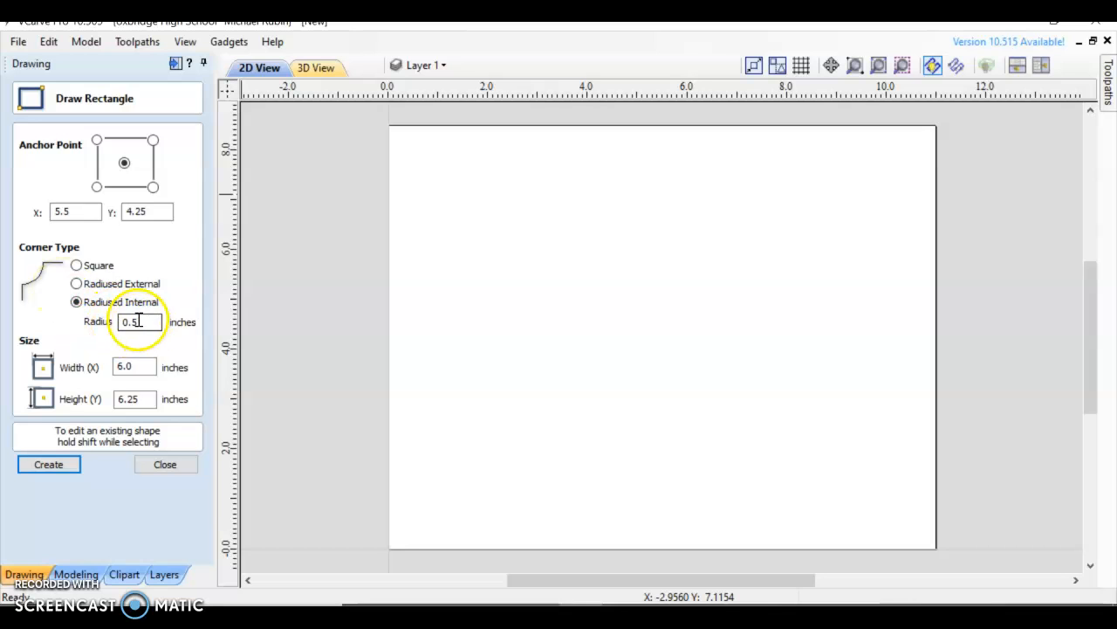
left_click(131, 368)
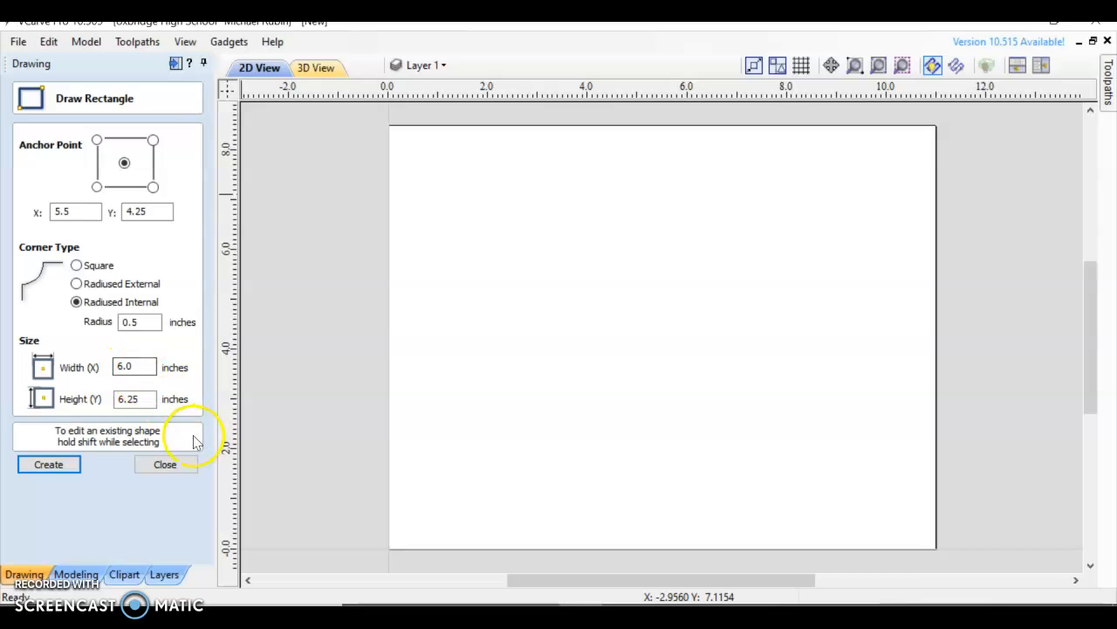
left_click_drag(464, 201, 801, 446)
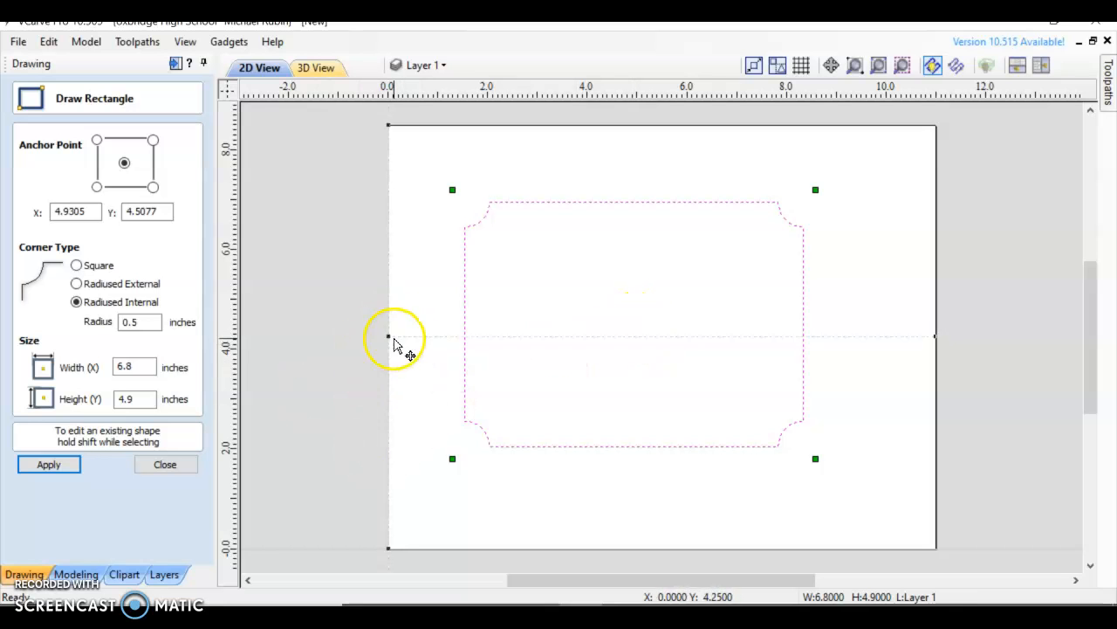
key("Escape")
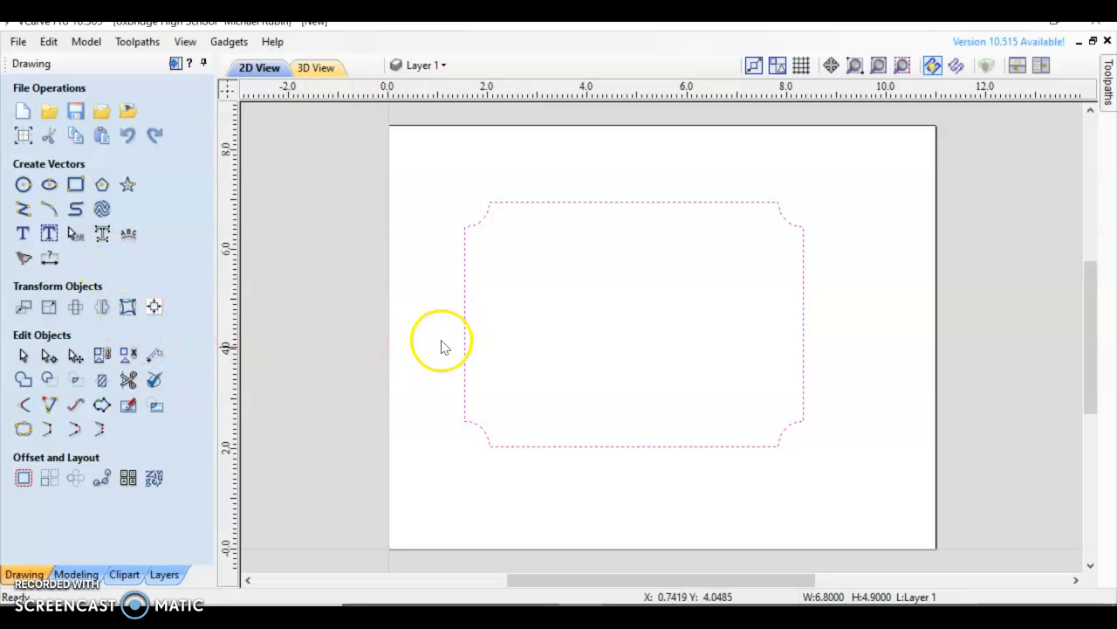
Move the rectangle lower on the material, stretch it freehand to about 7.16 by 6.36 inches, and reposition it.
left_click(564, 447)
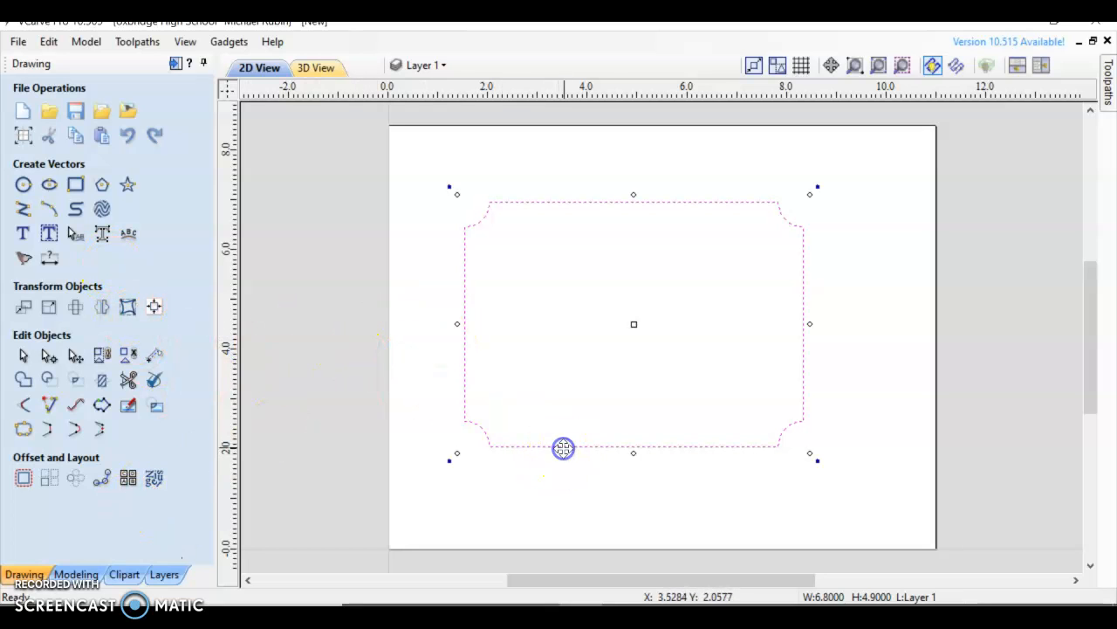
left_click(599, 407)
left_click(590, 448)
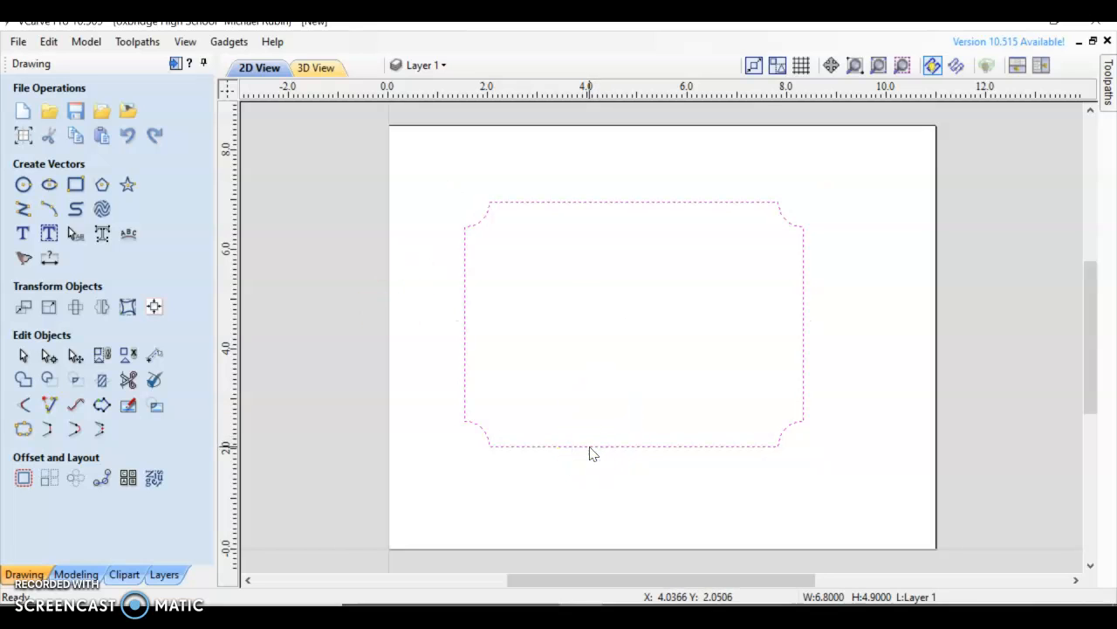
left_click(591, 449)
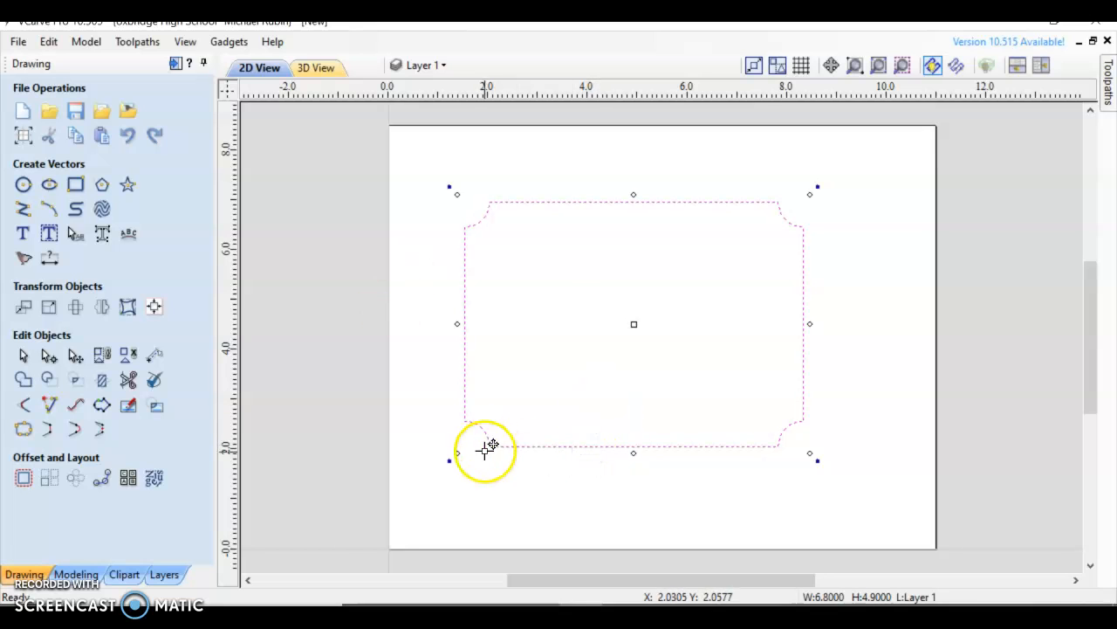
left_click_drag(636, 325, 636, 366)
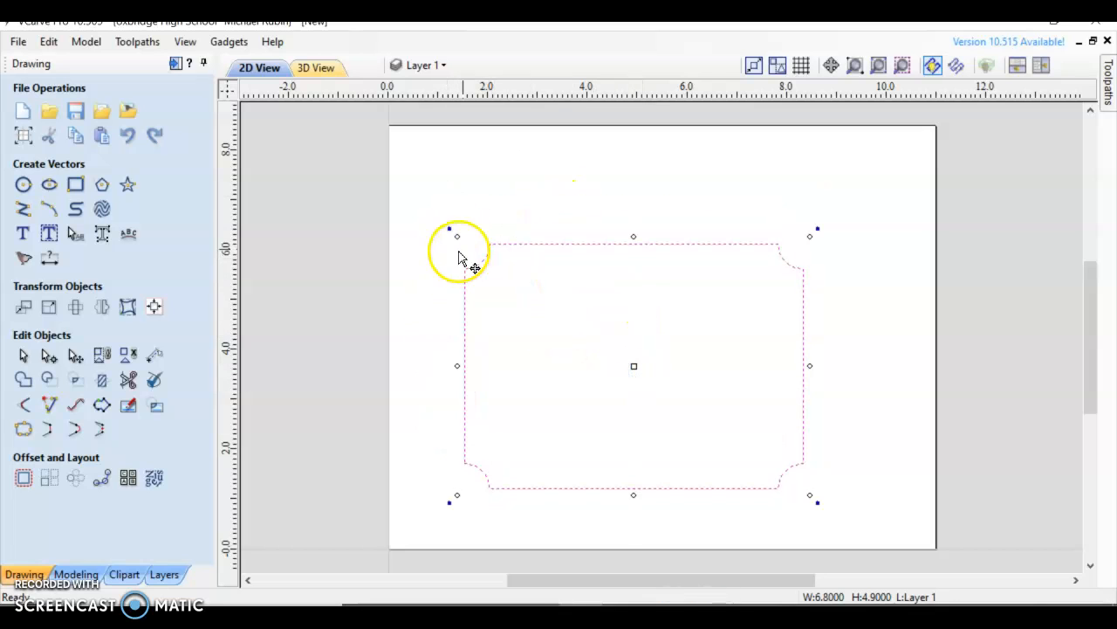
left_click_drag(636, 236, 637, 188)
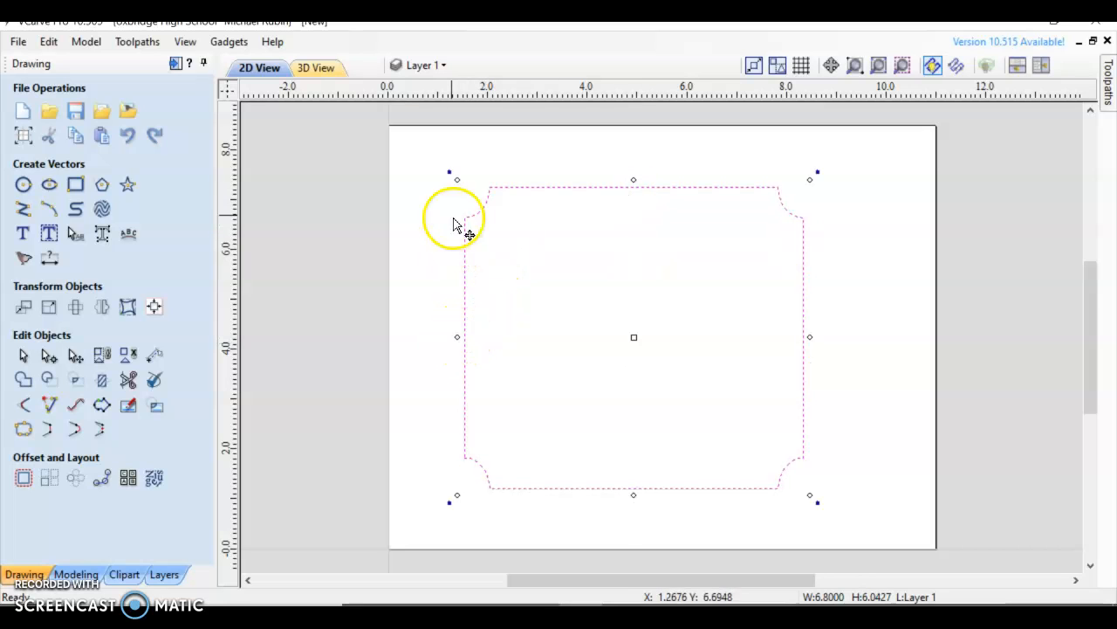
left_click_drag(459, 181, 441, 165)
left_click_drag(623, 327, 638, 344)
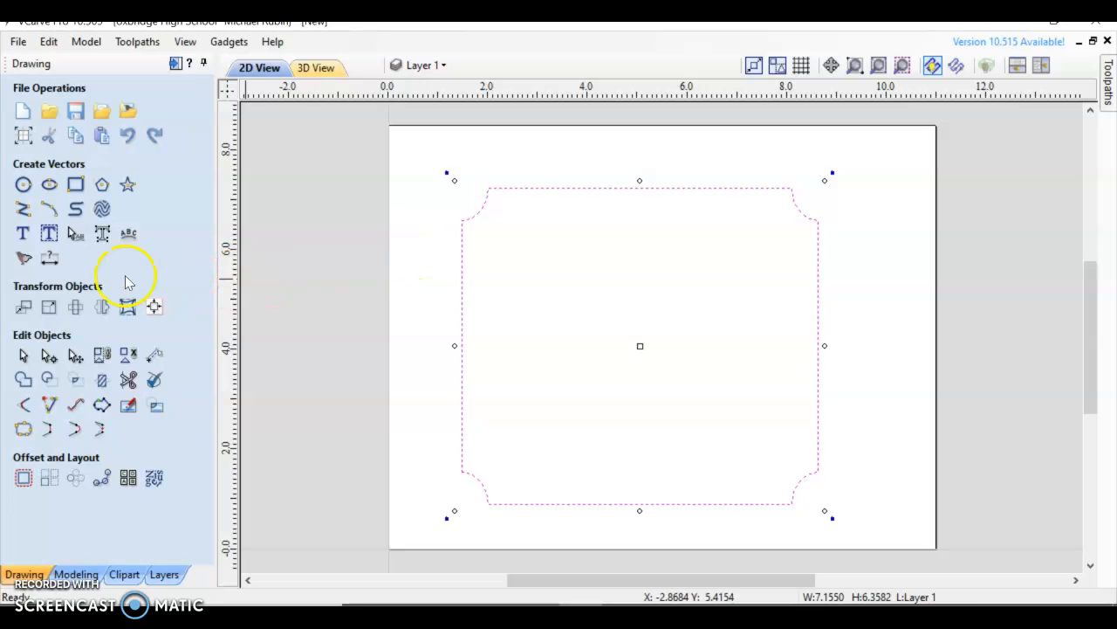
Resize the rectangle about its centre to exactly 7 inches wide and 6 inches high.
left_click(49, 311)
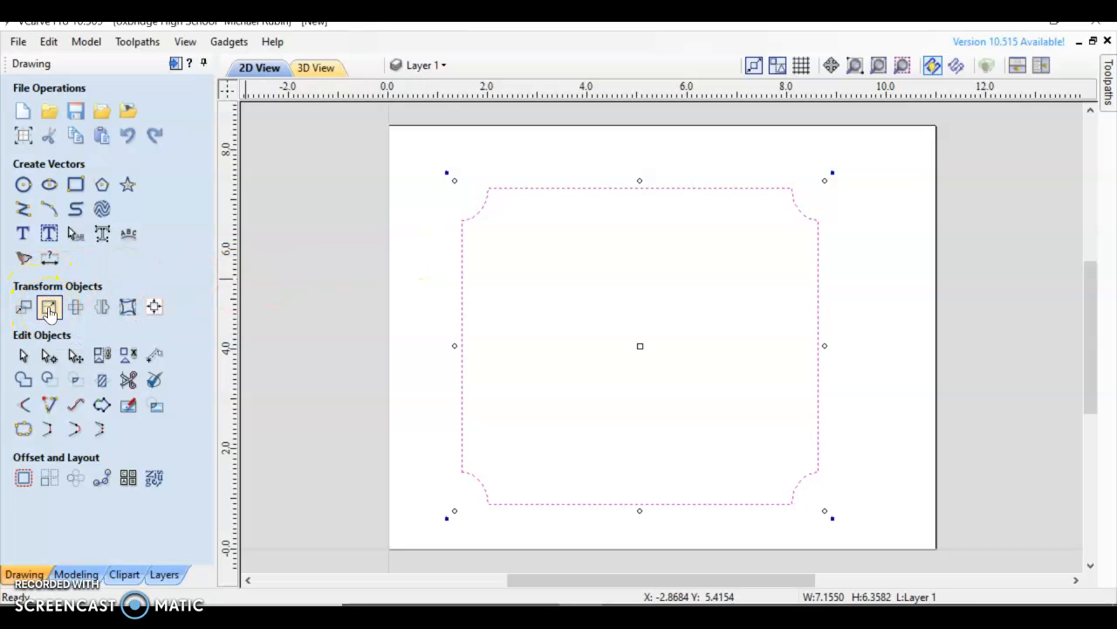
left_click(49, 310)
double_click(89, 285)
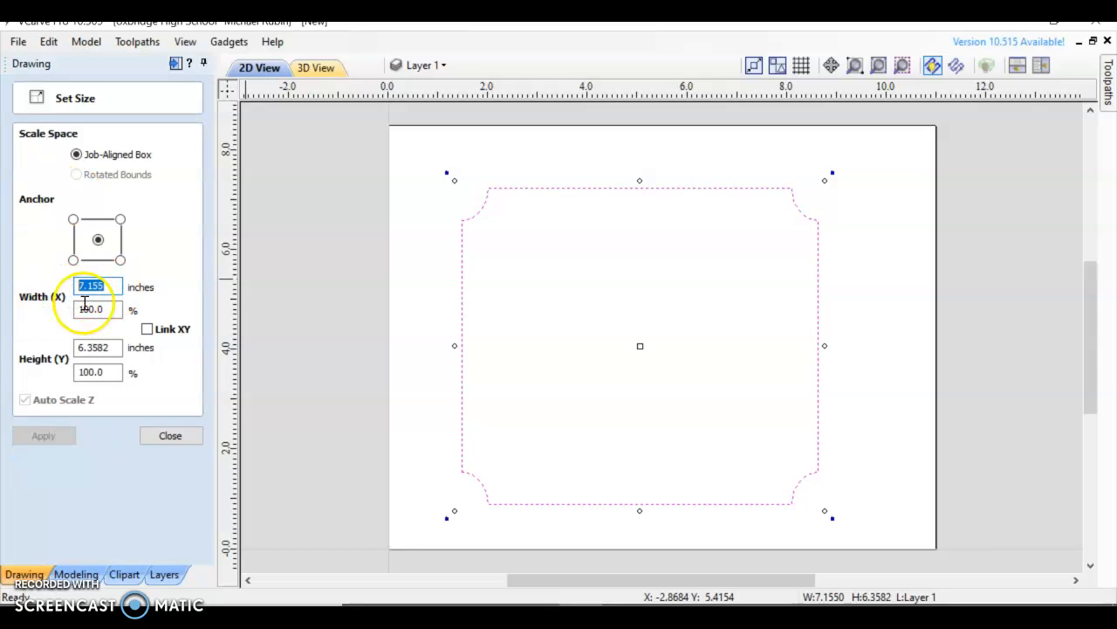
type("7")
double_click(93, 346)
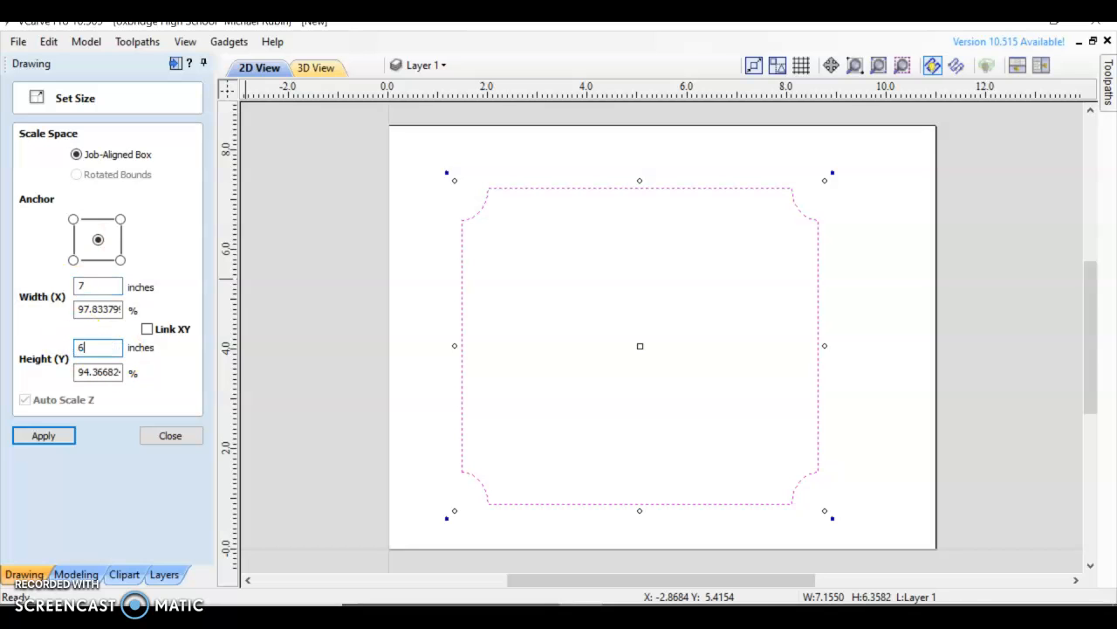
type("6")
key("Return")
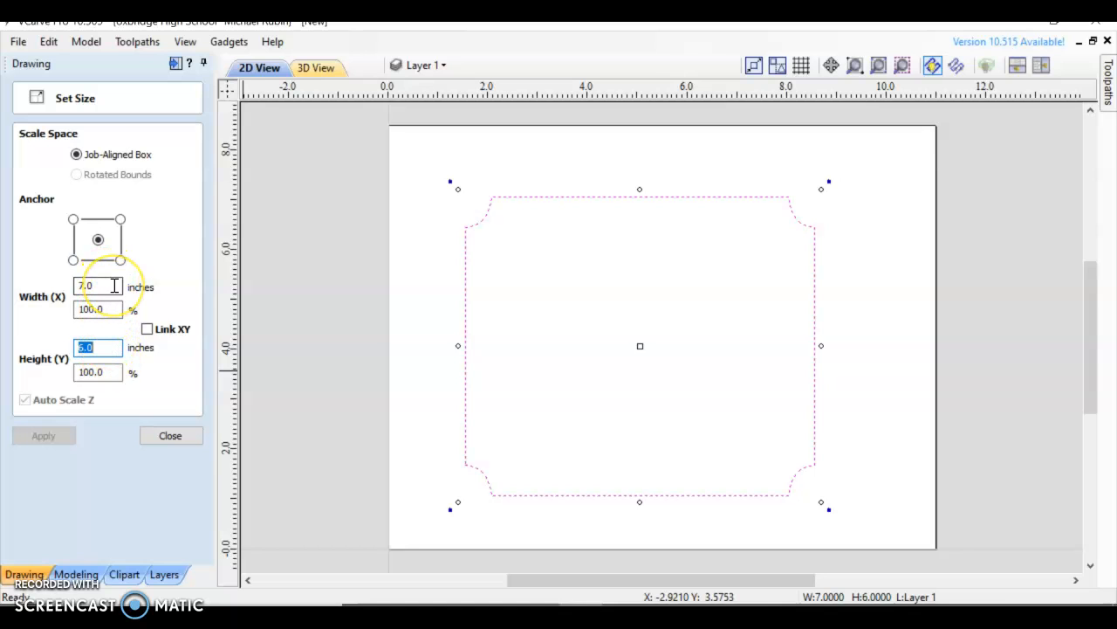
Link the rectangle's width and height and scale it proportionally to a width of 9 inches.
left_click(146, 328)
left_click(113, 289)
type("9")
key("Return")
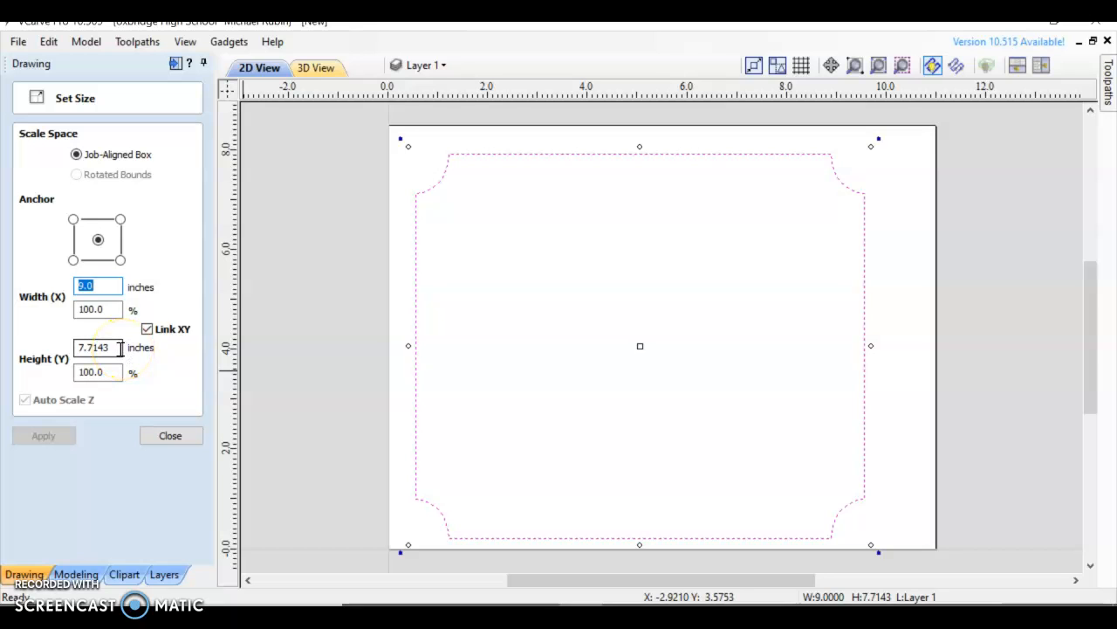
Scale the rectangle proportionally to a width of 7 inches and finish sizing it.
type("7")
key("Return")
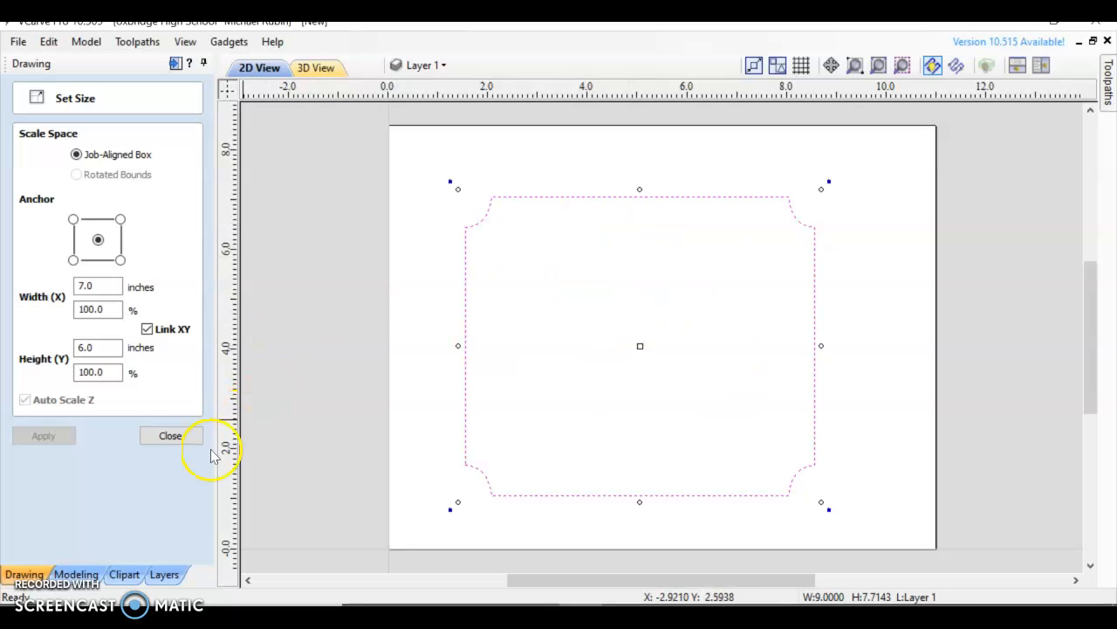
left_click(165, 436)
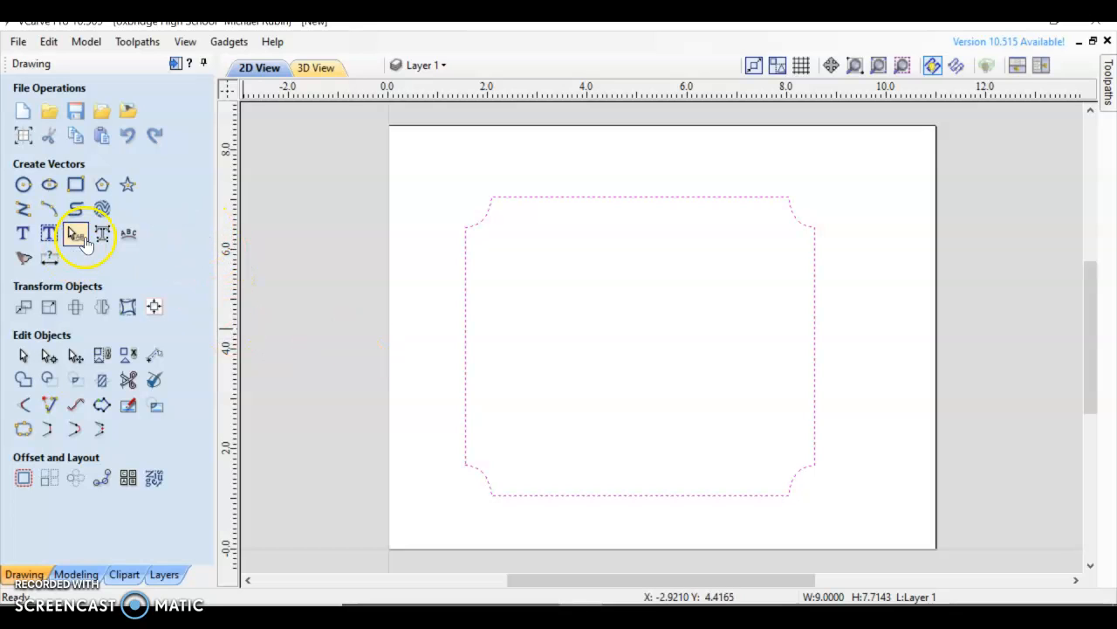
Add the text SPARTAN with STEM on a second line inside the rectangle.
left_click(22, 236)
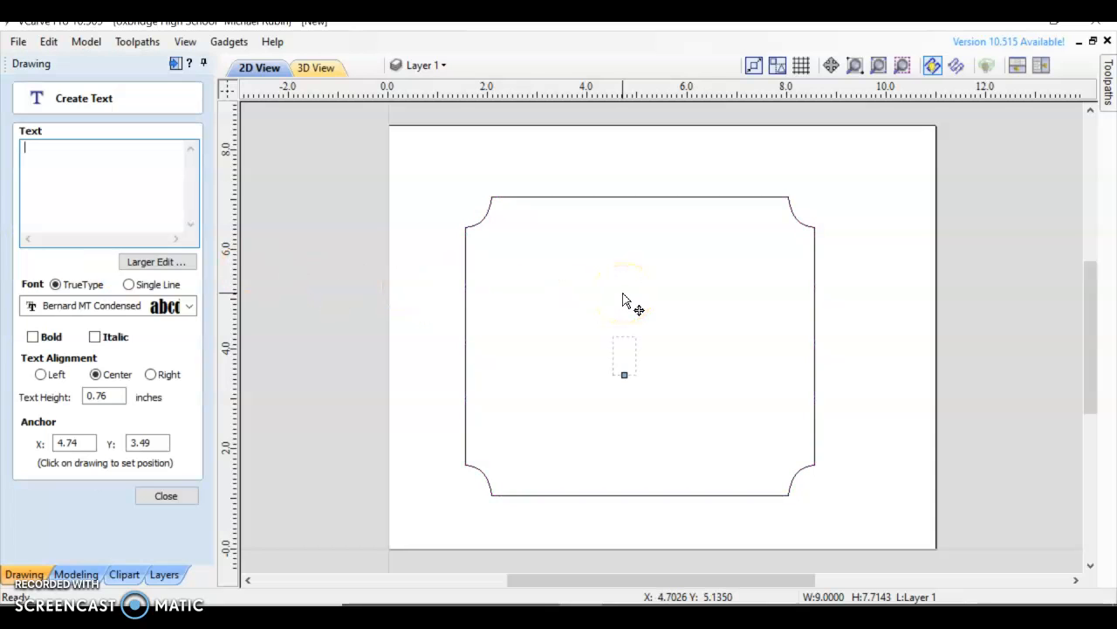
type("SPA")
type("RTAN")
type(" S")
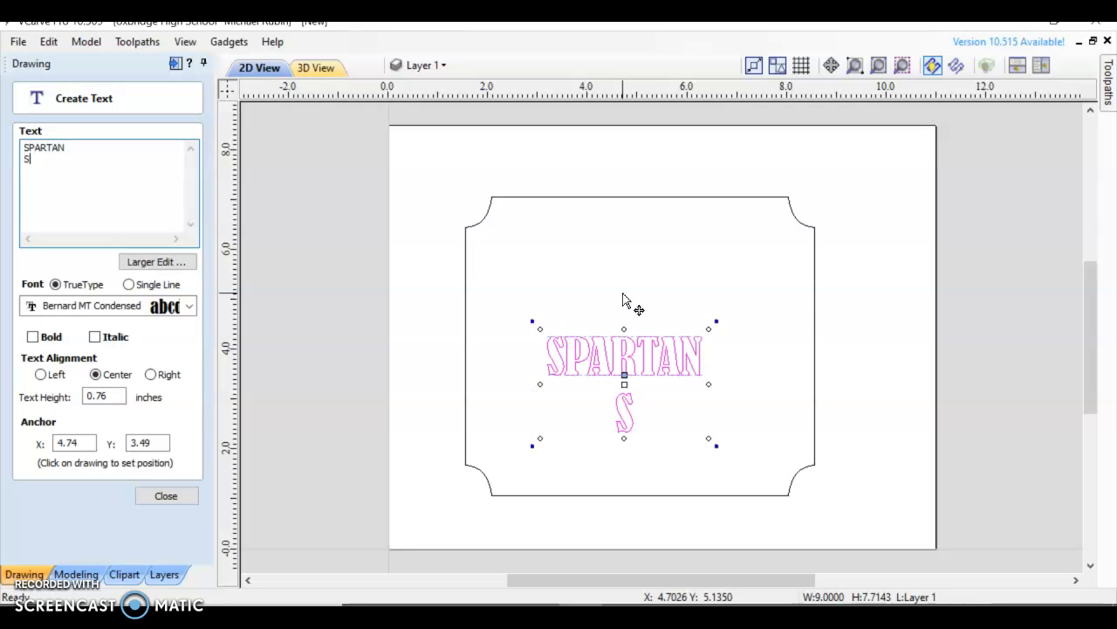
type("TEM")
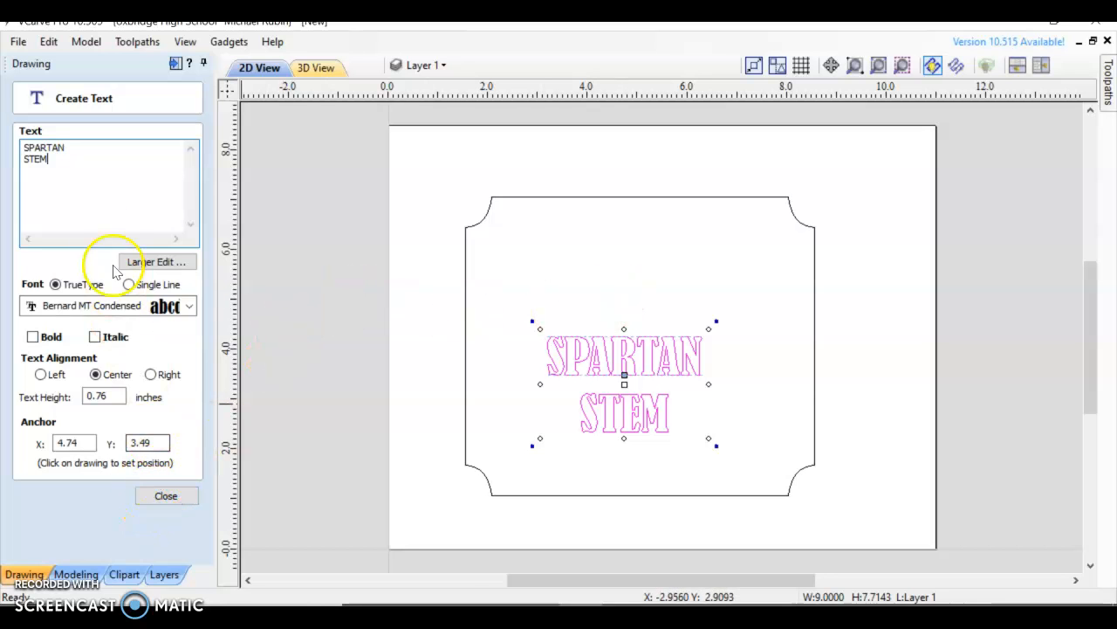
Set the font of the SPARTAN STEM text to Clarendon Blk BT.
left_click(119, 307)
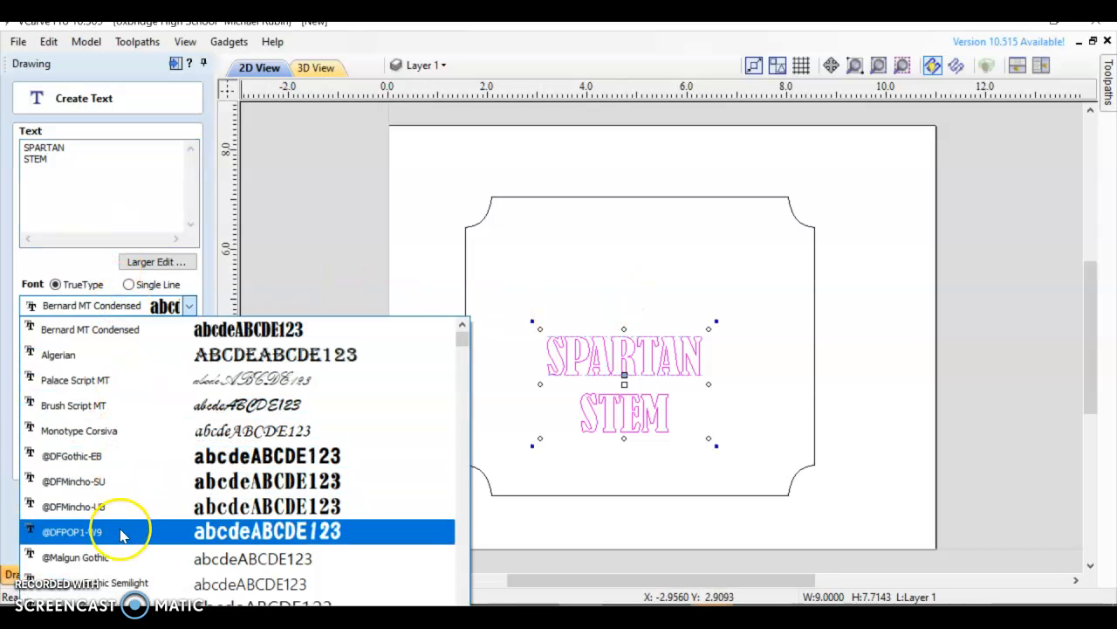
scroll(156, 465, "down", 2)
scroll(182, 482, "down", 8)
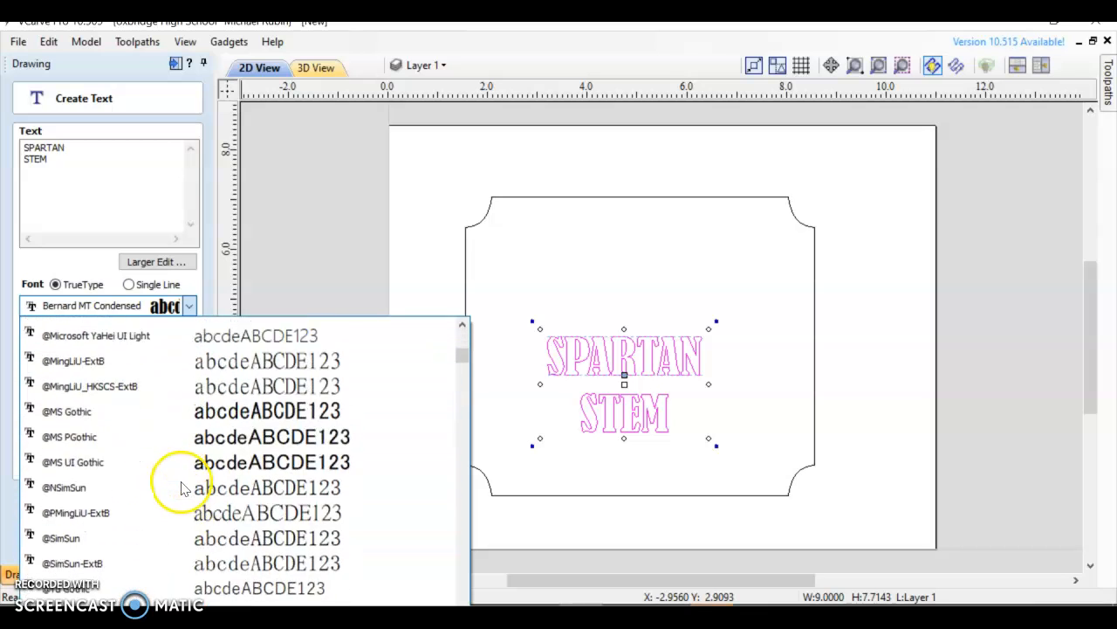
scroll(186, 489, "down", 7)
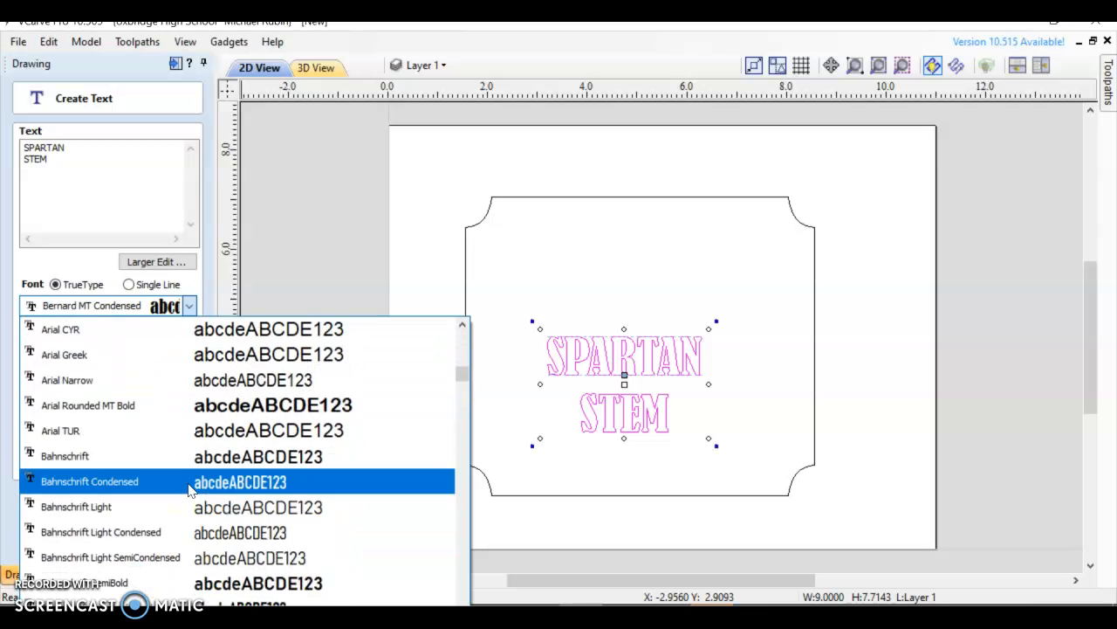
scroll(188, 487, "down", 6)
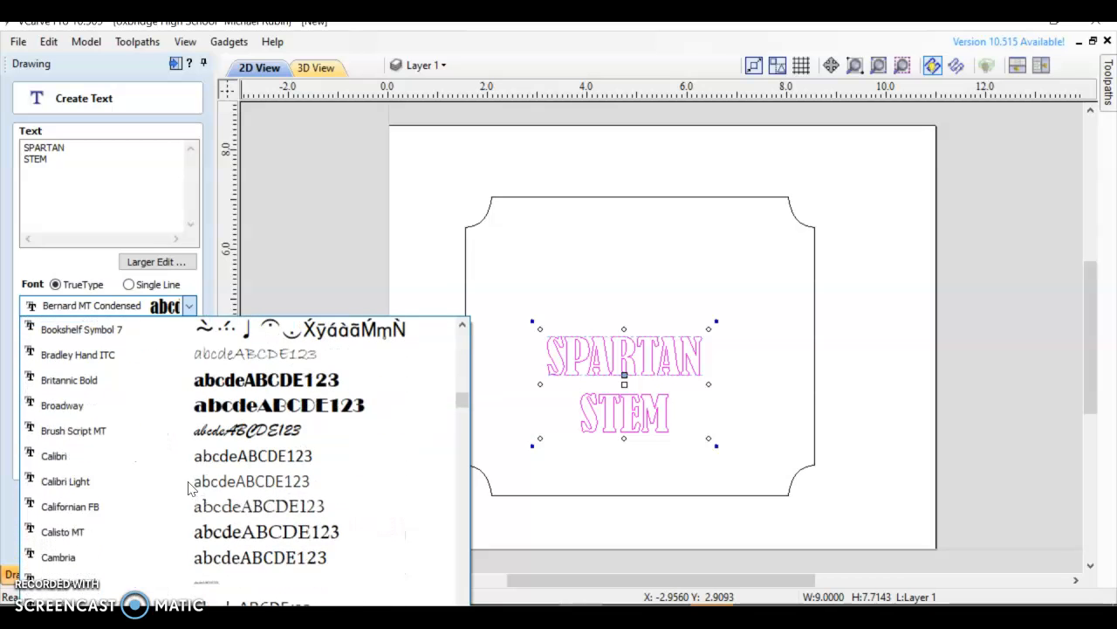
scroll(188, 487, "down", 5)
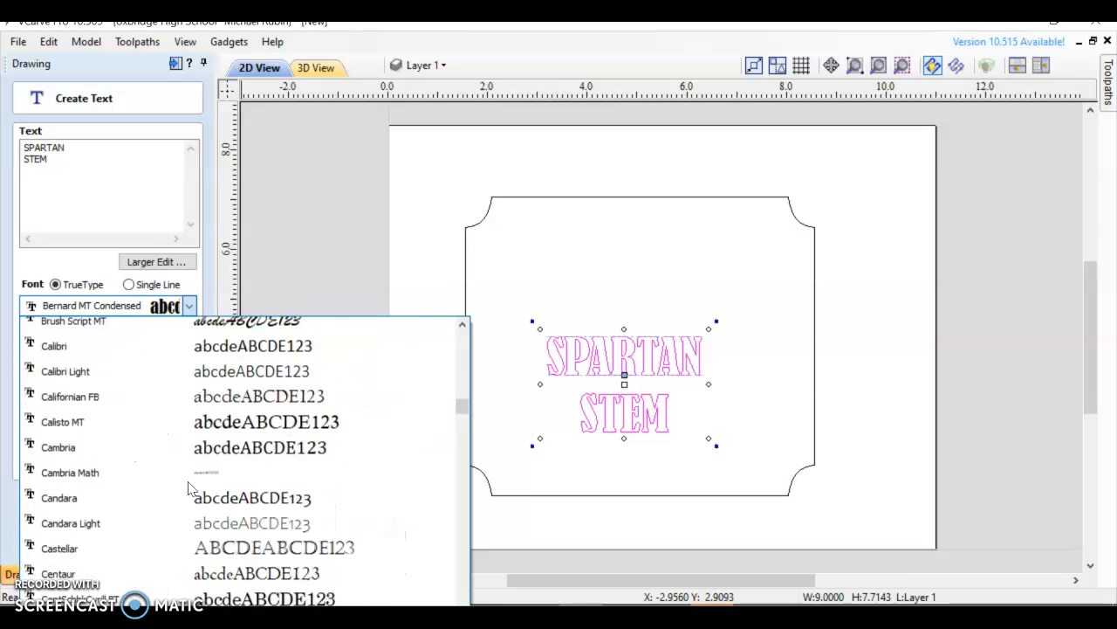
scroll(187, 489, "down", 2)
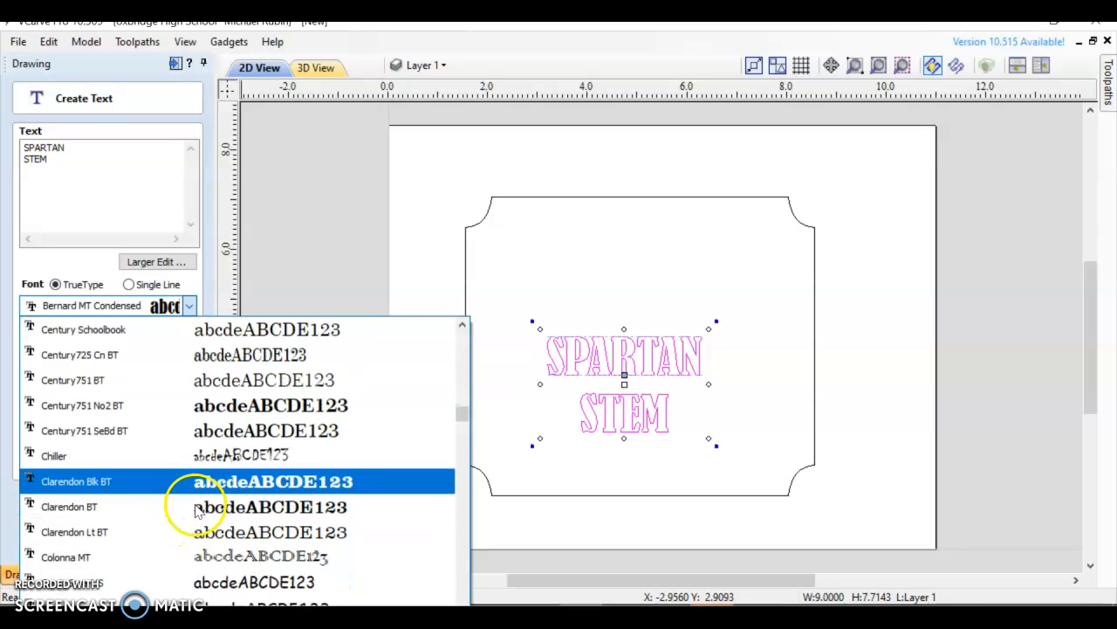
left_click(186, 485)
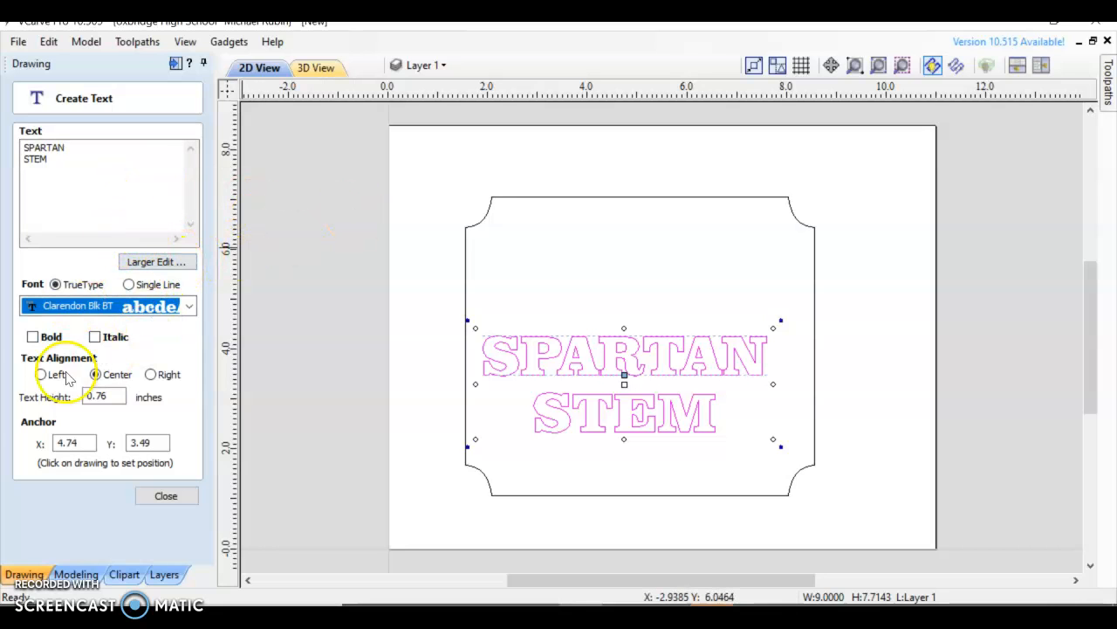
Try bold and italic styling on the SPARTAN STEM text, turning both options back off.
left_click(32, 337)
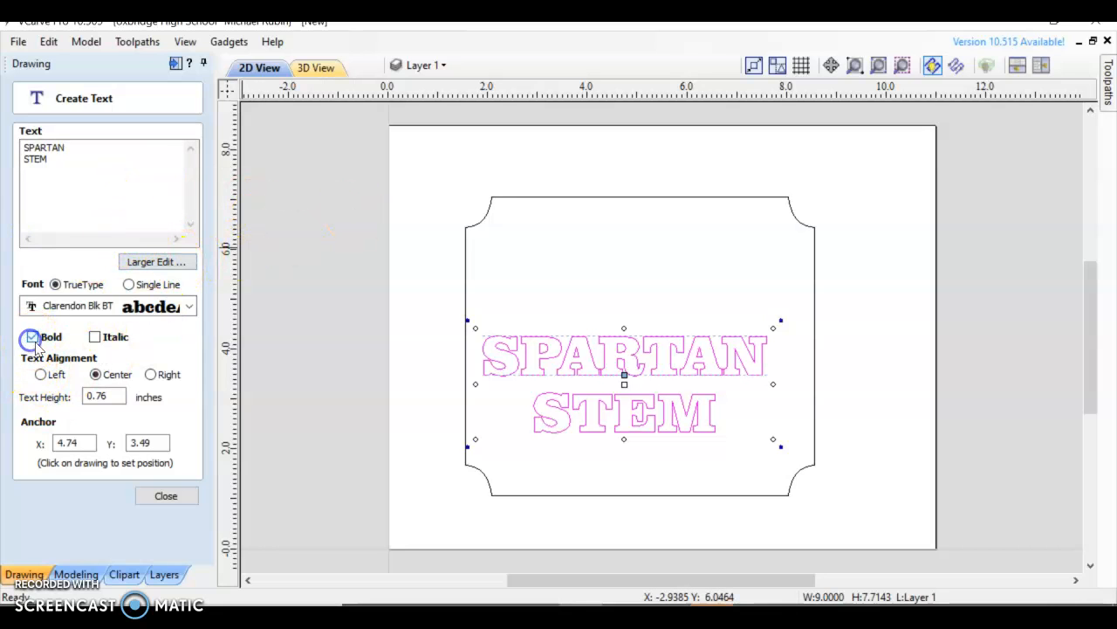
left_click(94, 337)
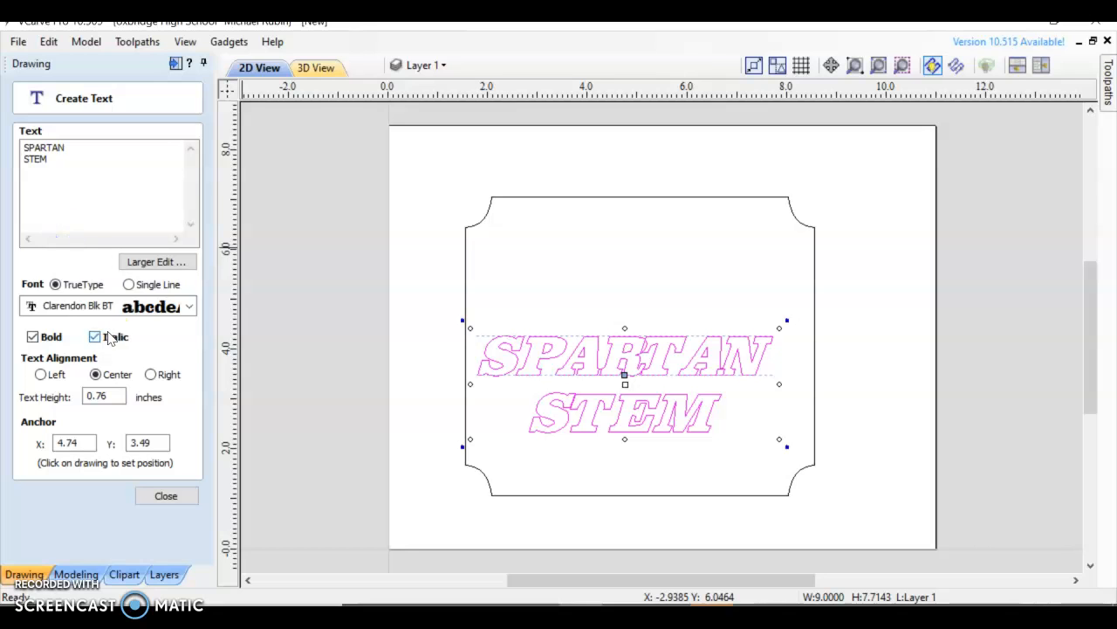
left_click(94, 337)
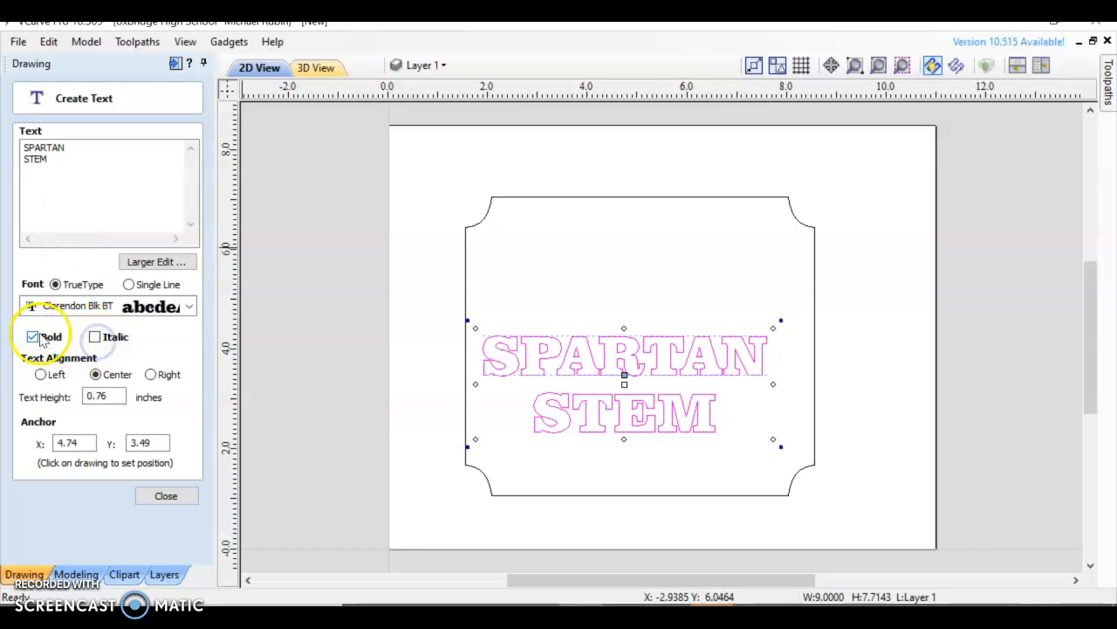
left_click(33, 336)
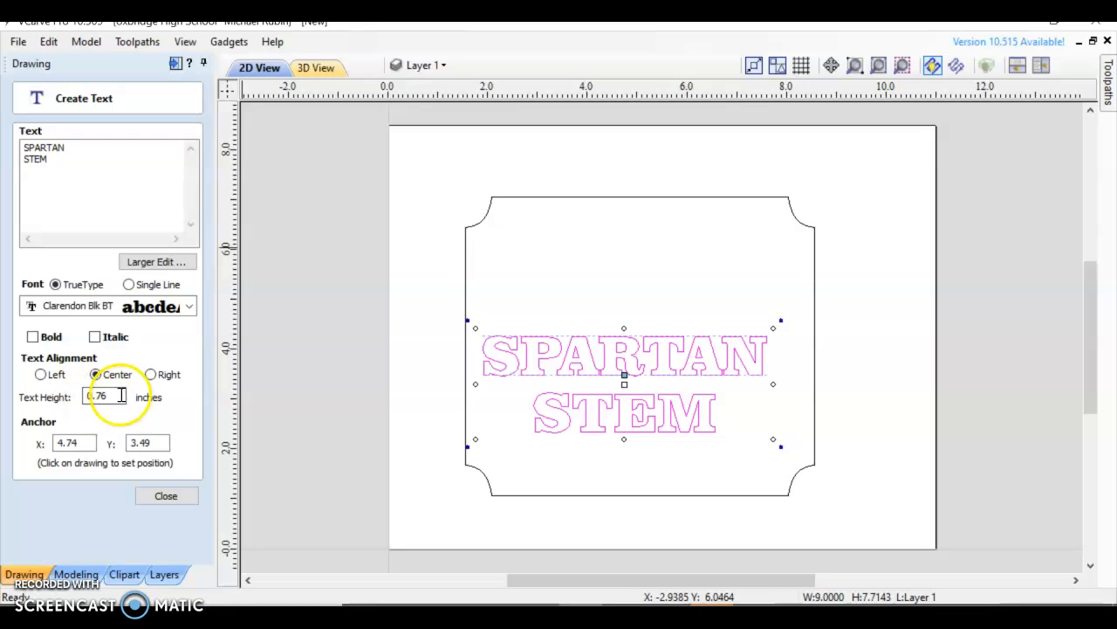
Try a text height of 1 inch, and settle on 0.75 inches.
left_click_drag(123, 395, 76, 392)
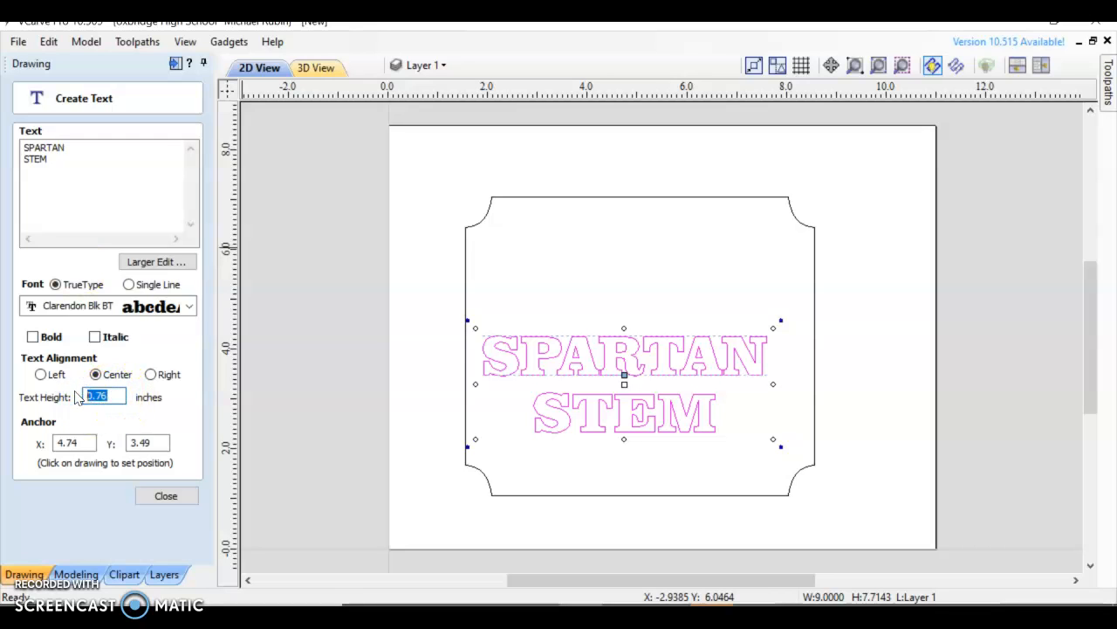
type("1")
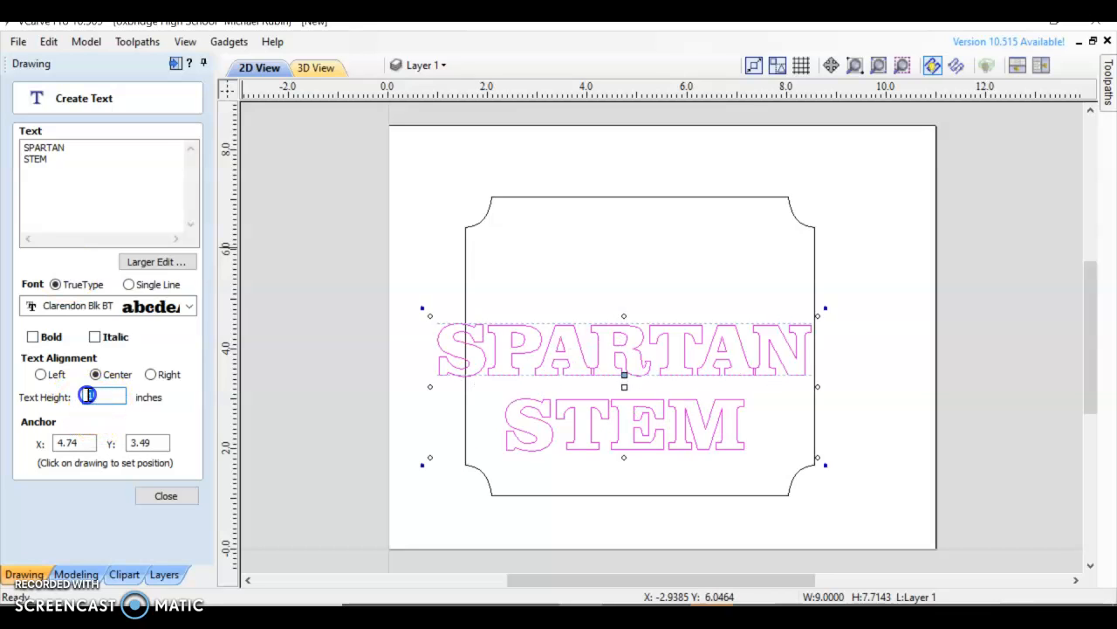
type(".75")
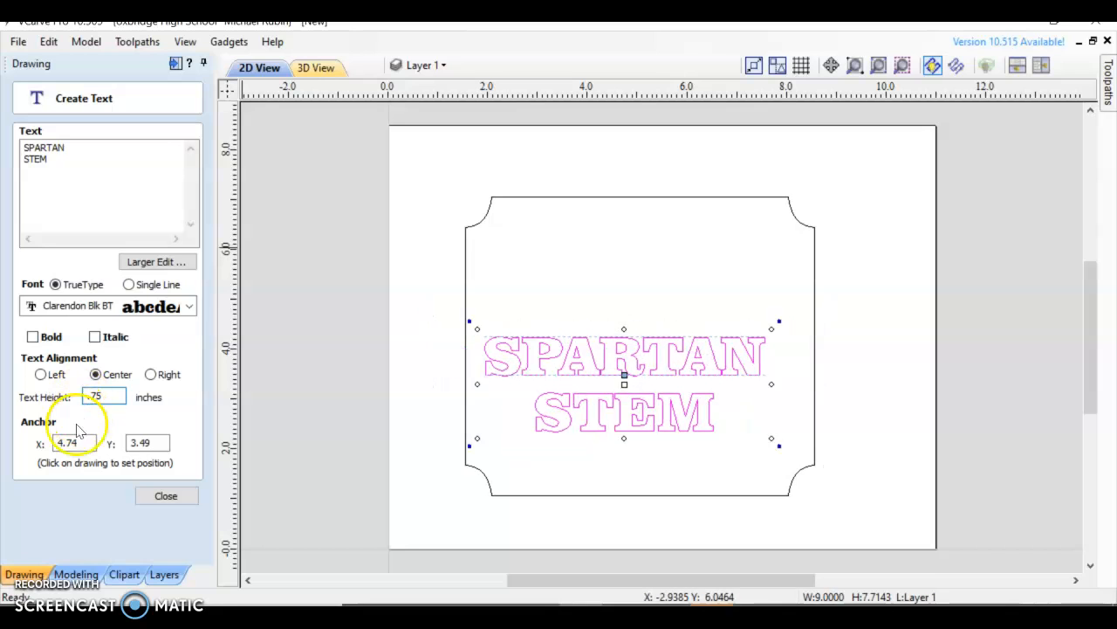
Move the text block straight up to an anchor Y of about 5.41 inches and finish the text creation.
left_click_drag(626, 381, 625, 284)
left_click(630, 291)
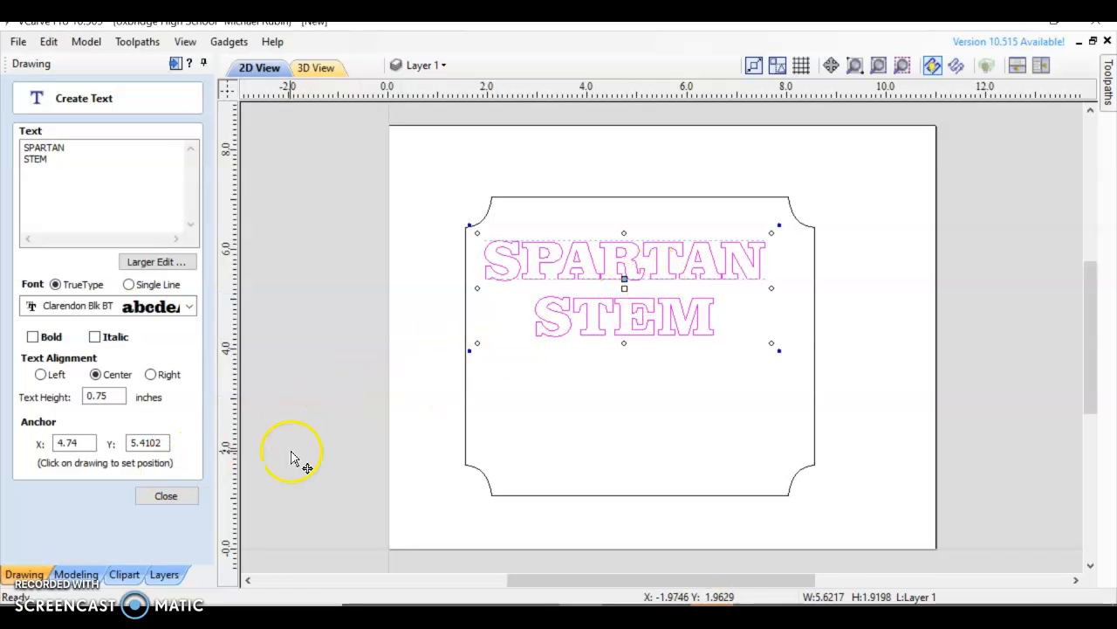
left_click(165, 498)
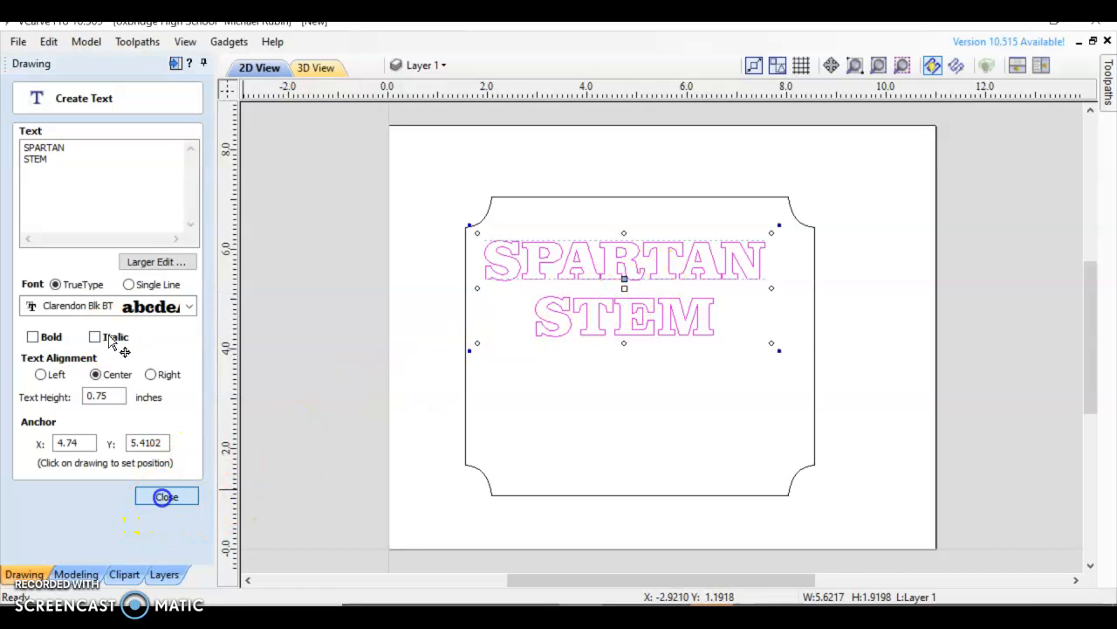
left_click(441, 371)
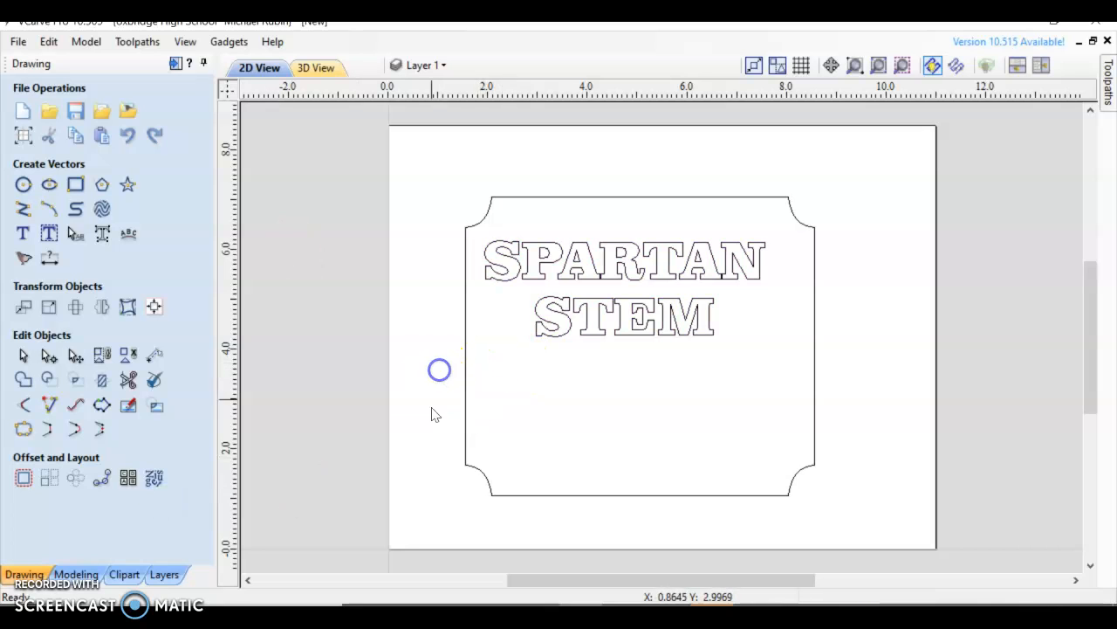
Select the border together with the text and centre them both ways in the material using the Alignment Tools.
left_click(466, 387)
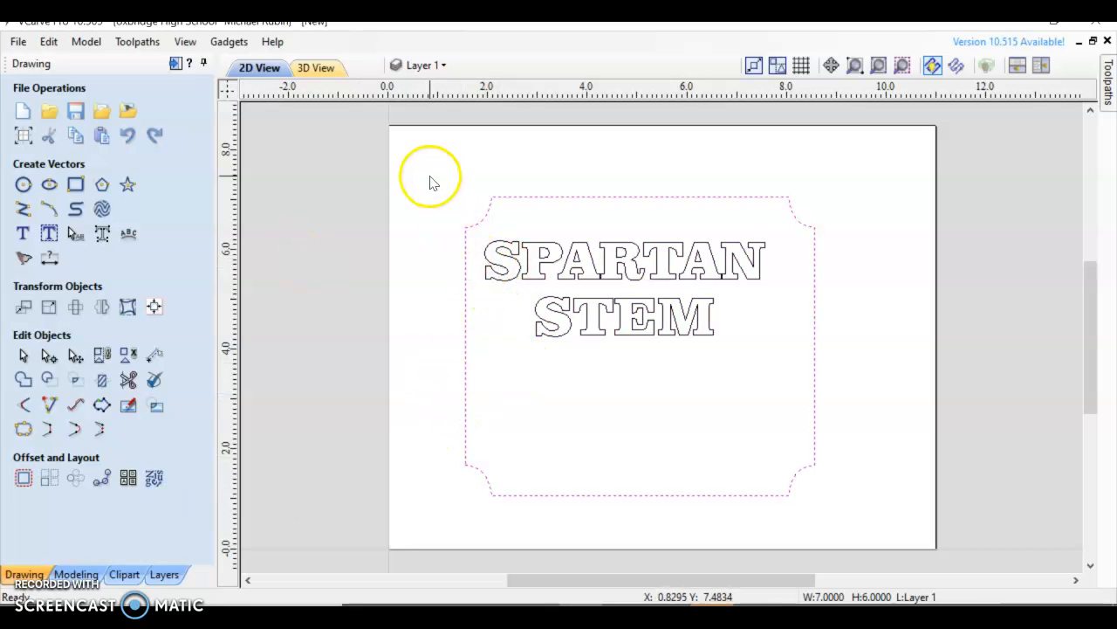
left_click(892, 516)
left_click_drag(892, 516, 420, 171)
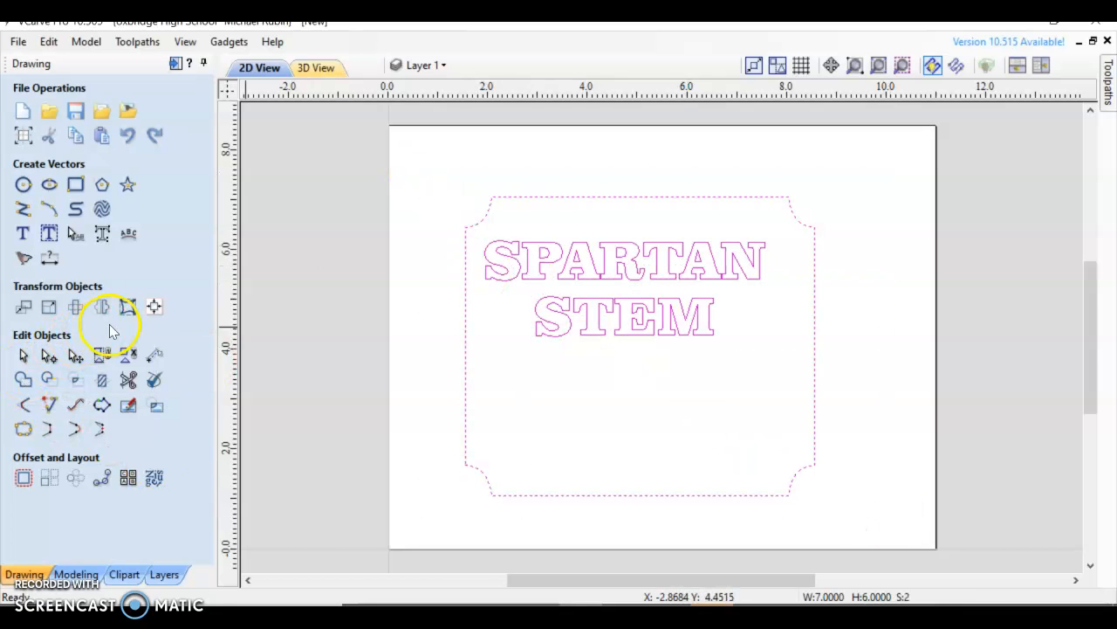
left_click(154, 308)
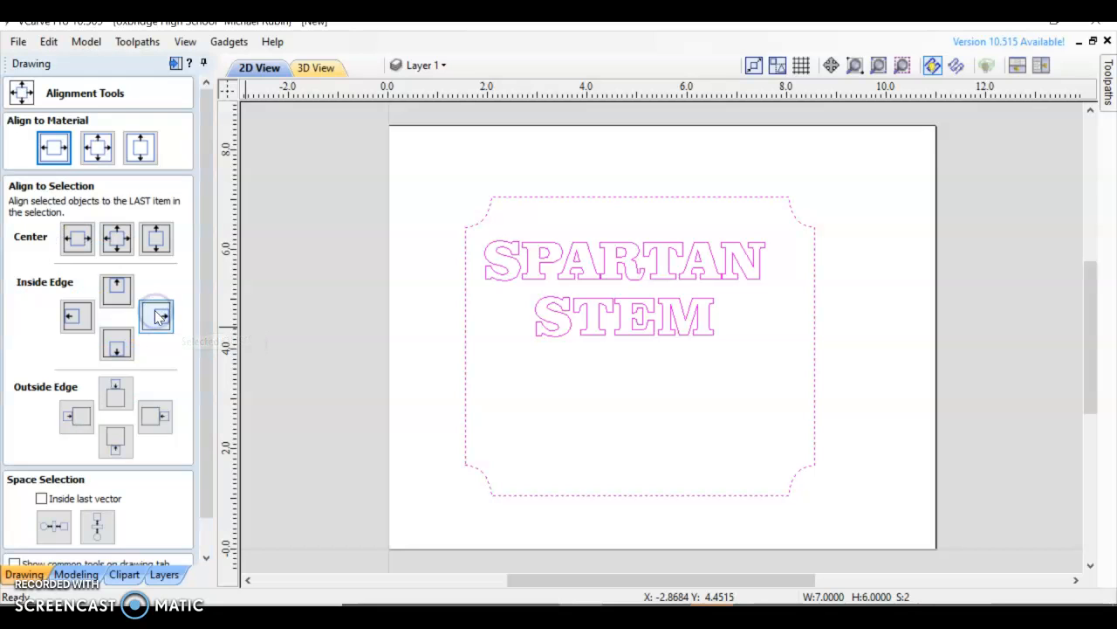
left_click(96, 150)
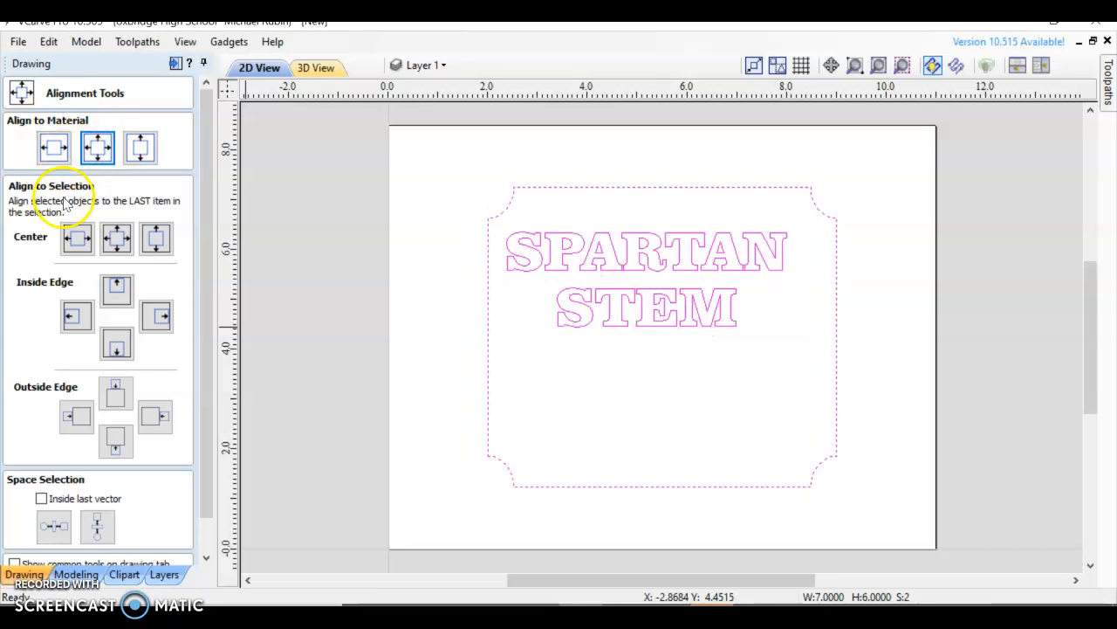
Centre the text by itself in the material, and do the same for the border by itself.
left_click(439, 285)
left_click(611, 267)
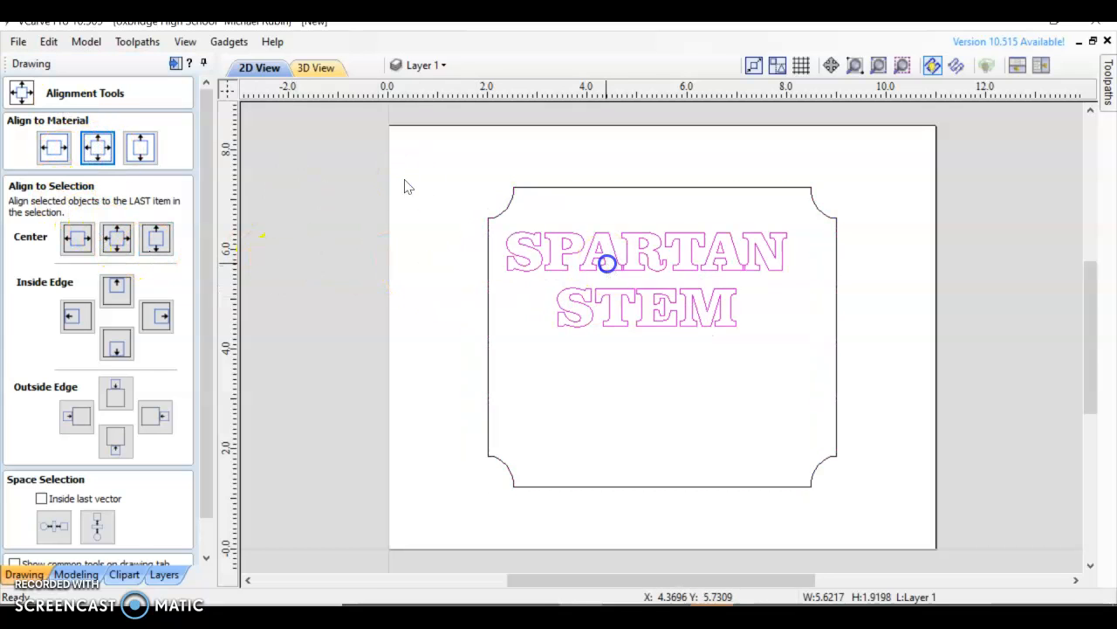
left_click(87, 149)
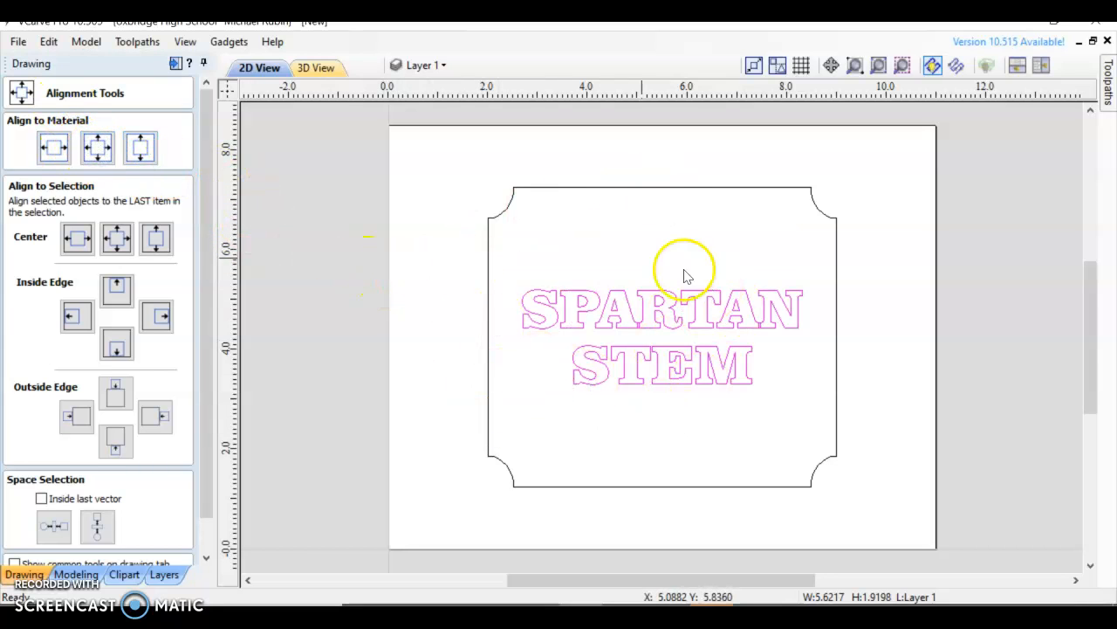
left_click(567, 187)
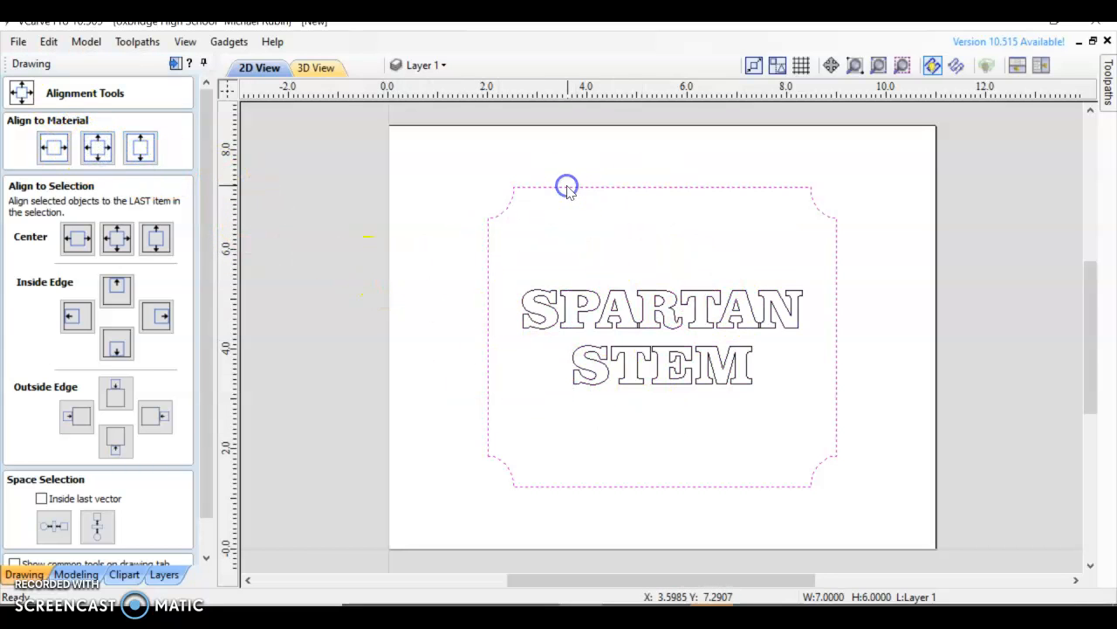
left_click(97, 149)
left_click(409, 248)
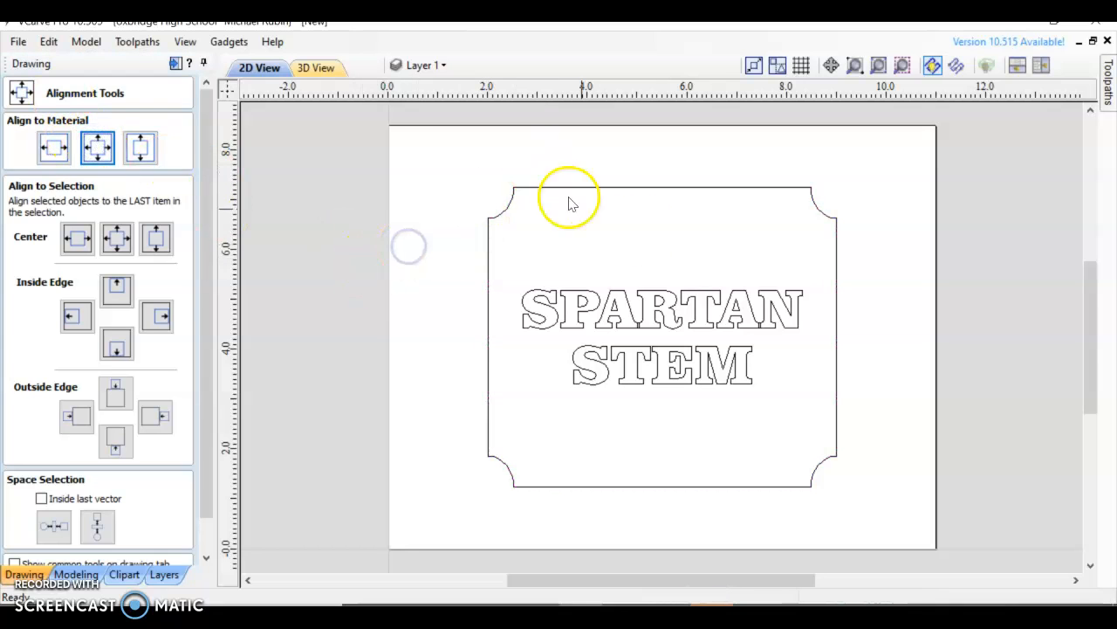
Nudge the SPARTAN STEM text vertically to sit slightly above the border's centre, and close the Alignment Tools.
left_click(659, 319)
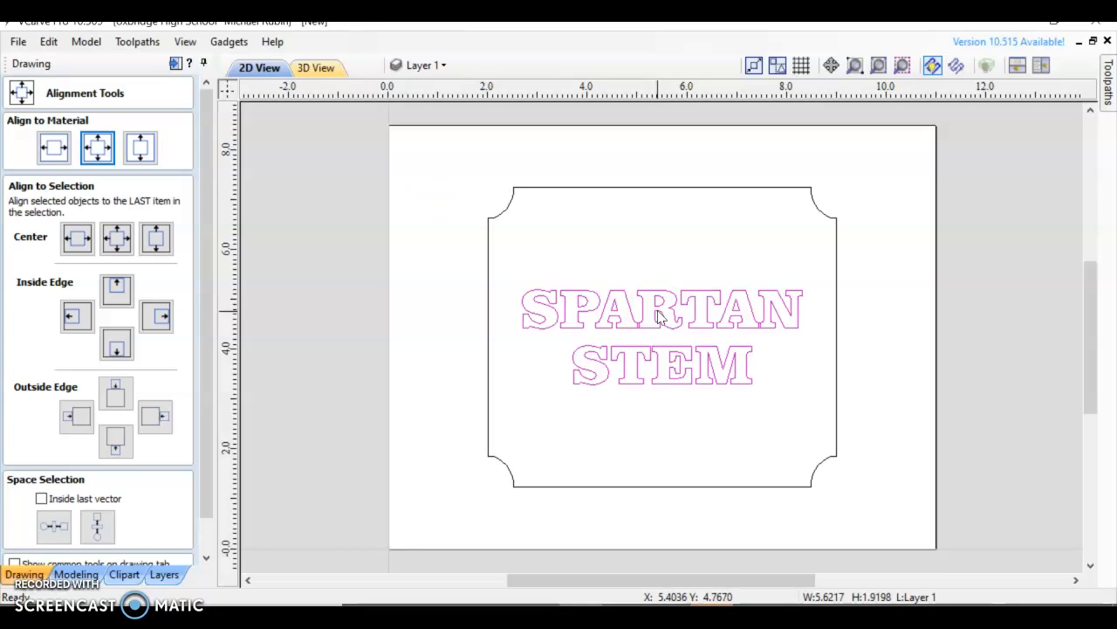
key("Up")
key("Up")
key("Up")
key("Up")
key("Up")
key("Up")
key("Up")
key("Up")
key("Up")
key("Up")
key("Up")
key("Up")
key("Down")
key("Down")
key("Down")
key("Down")
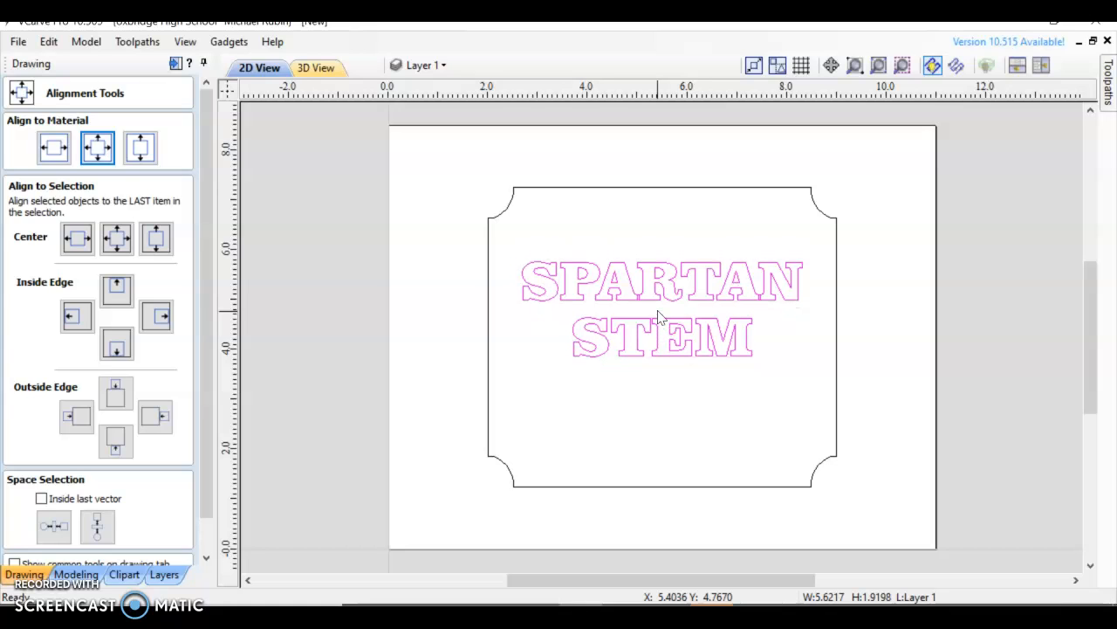
left_click(506, 314)
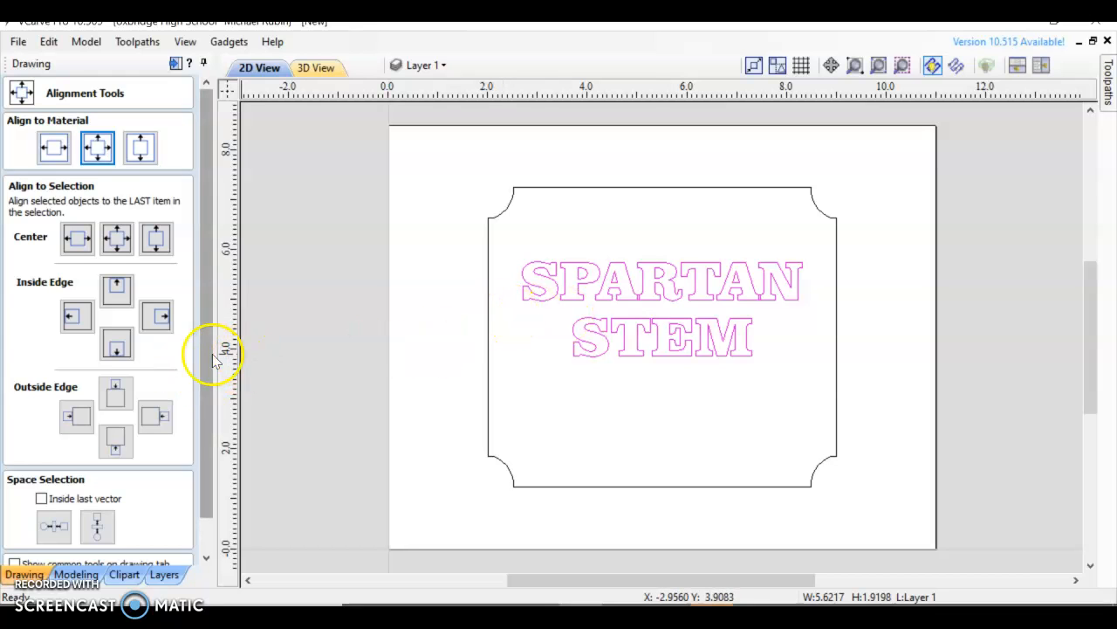
left_click_drag(202, 450, 197, 537)
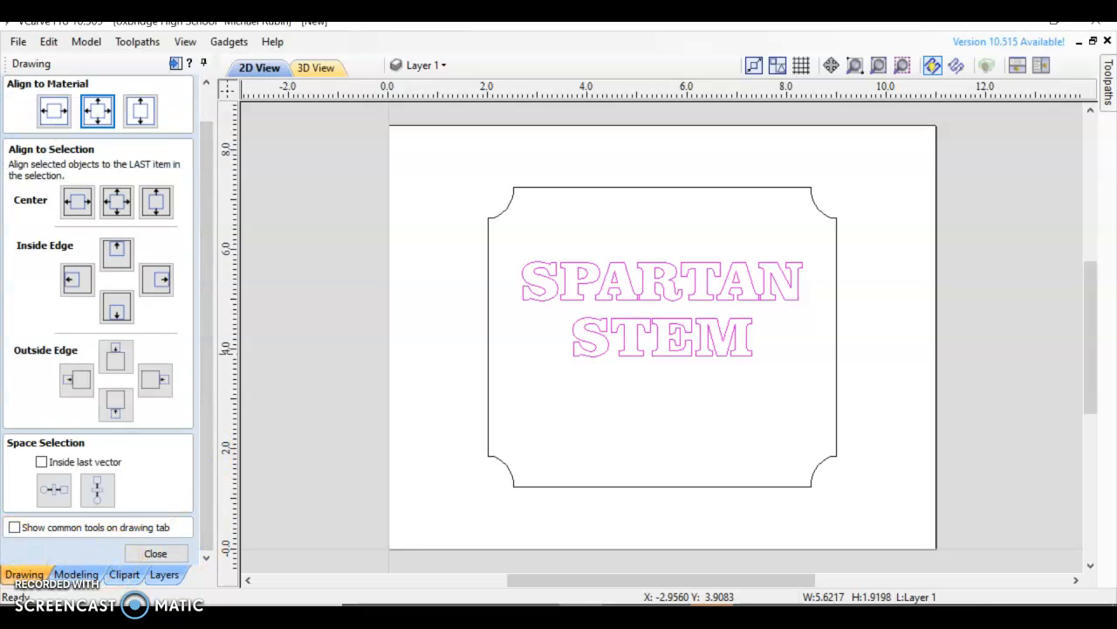
left_click(139, 553)
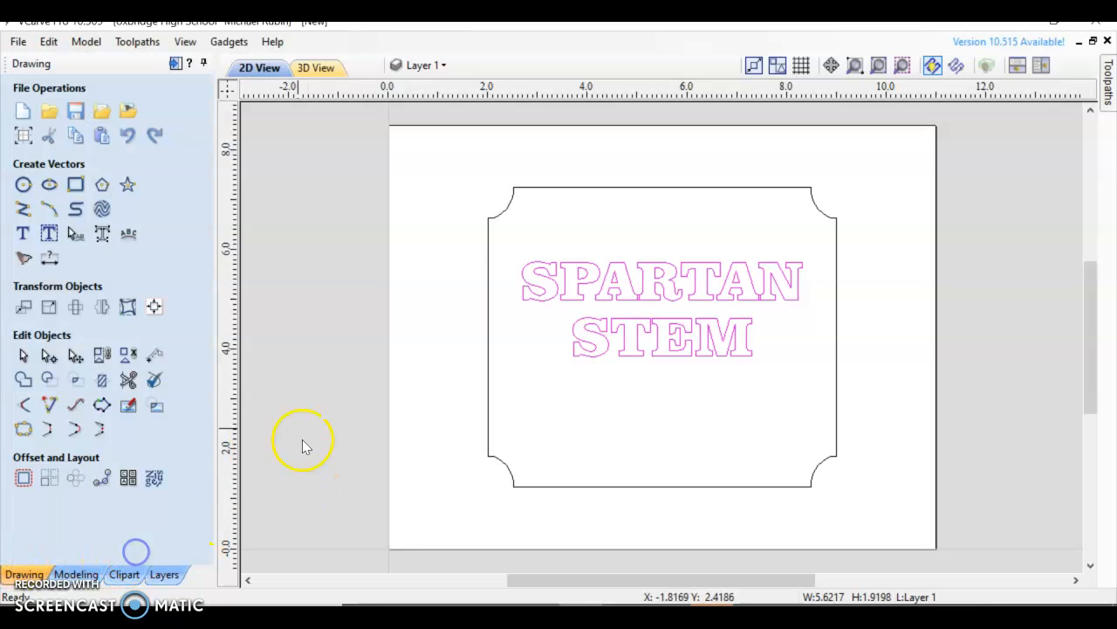
left_click(462, 236)
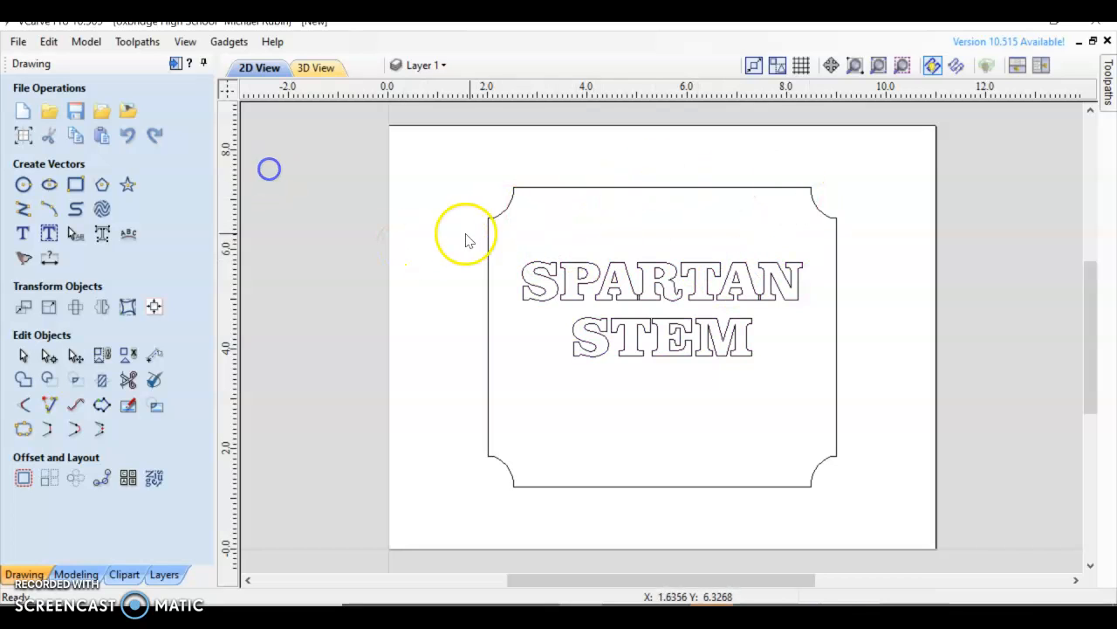
left_click(525, 194)
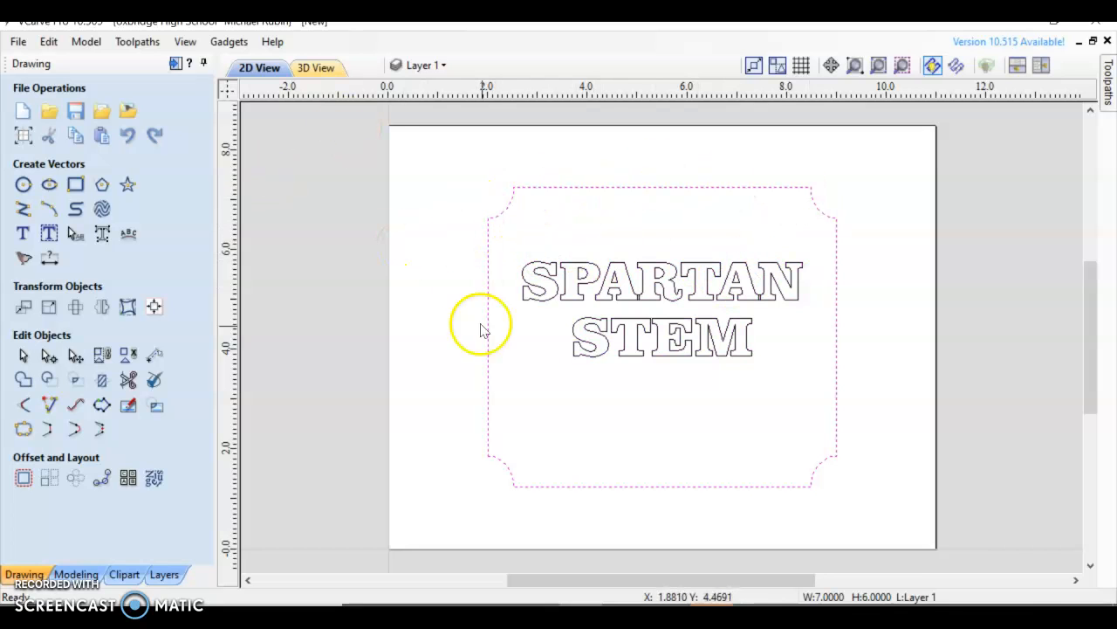
left_click(546, 278)
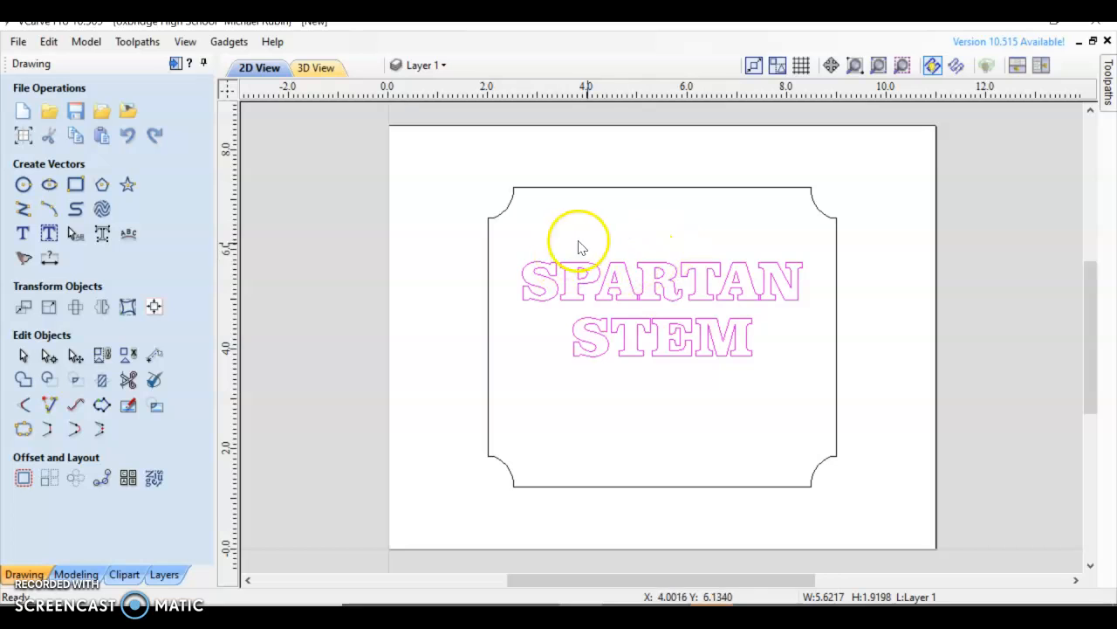
Clear the vector selection and bring up the toolpath operations.
left_click(611, 246)
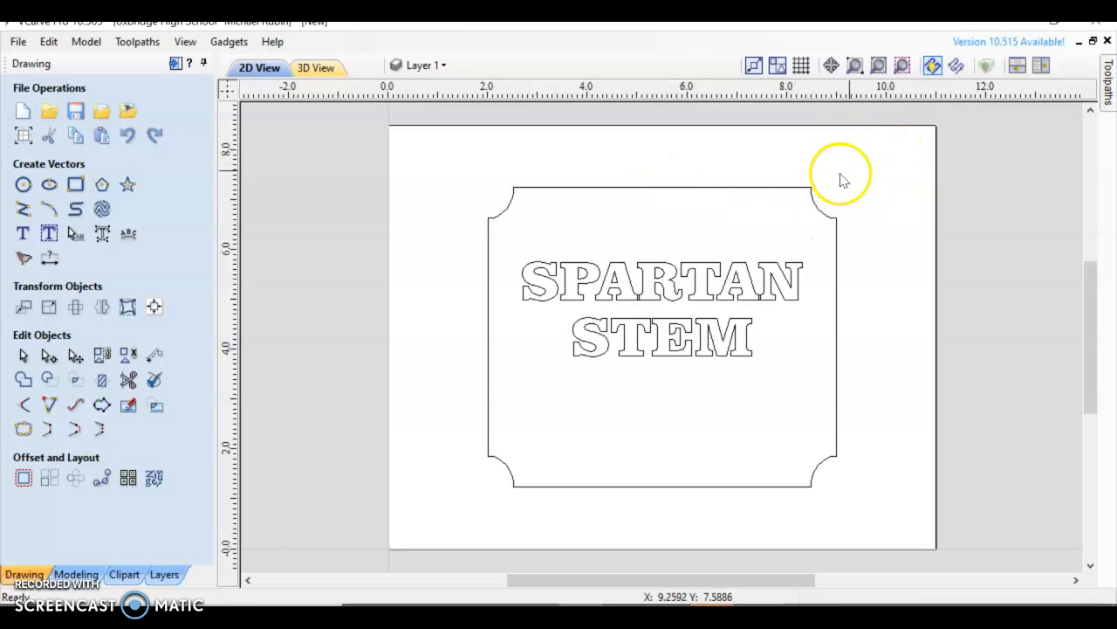
left_click(1109, 87)
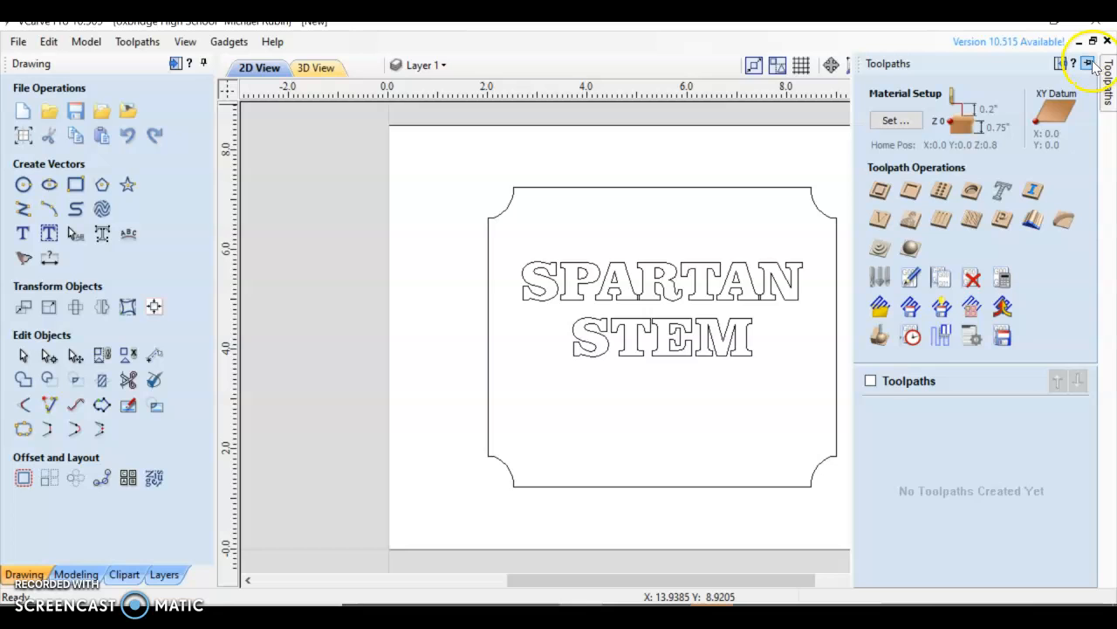
Keep the toolpath operations pinned open and start a V-Carve / Engraving toolpath for the SPARTAN STEM text with Flat Depth turned off.
left_click(1090, 64)
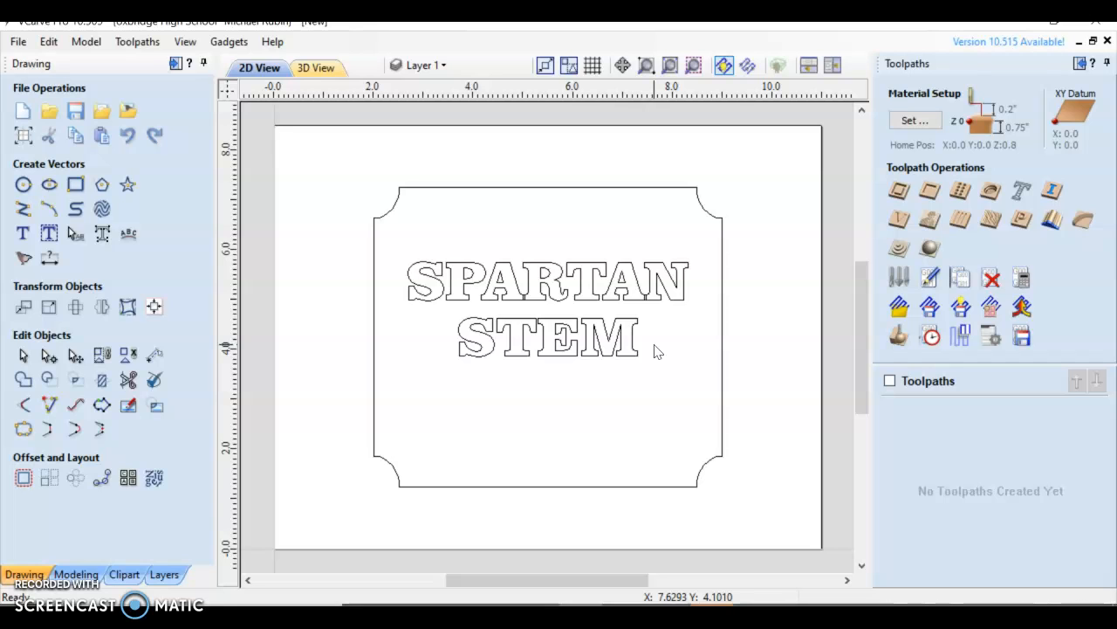
left_click(653, 282)
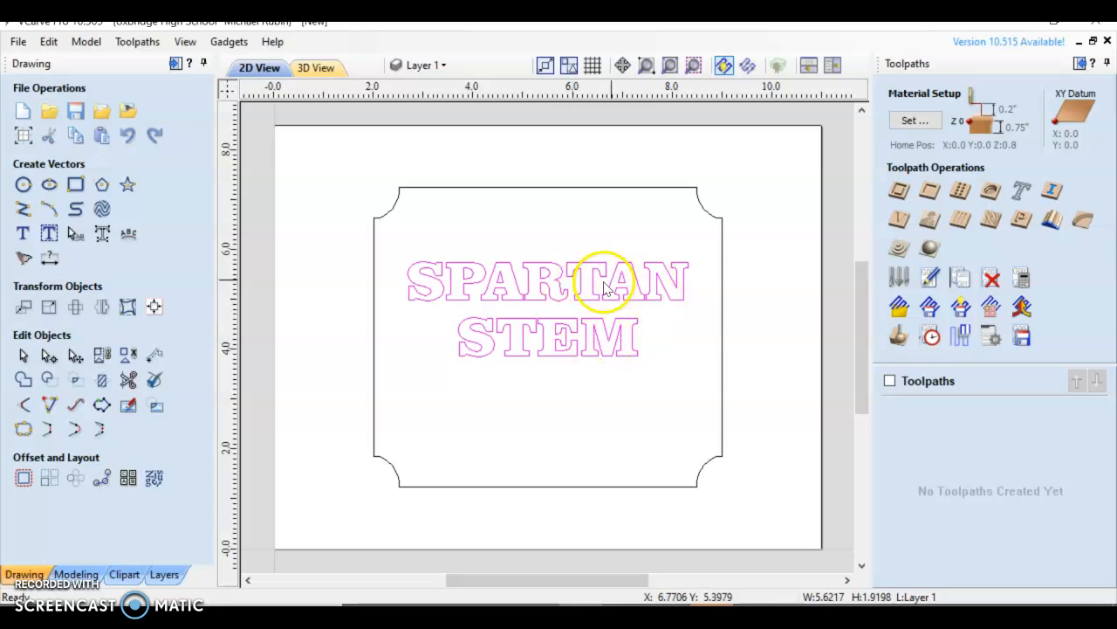
left_click(902, 221)
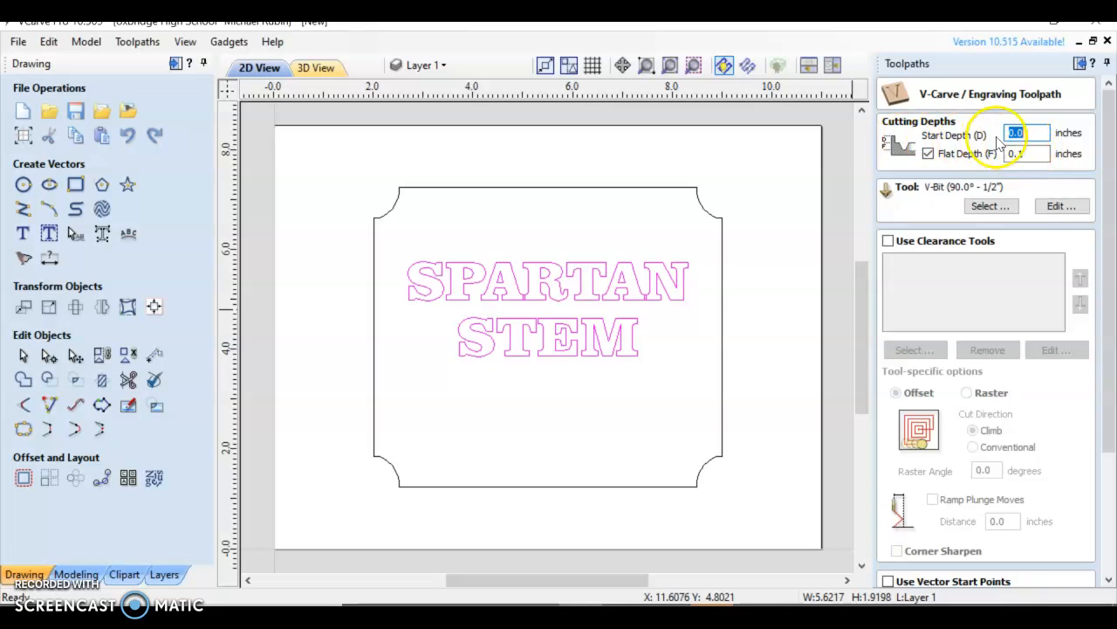
left_click(928, 154)
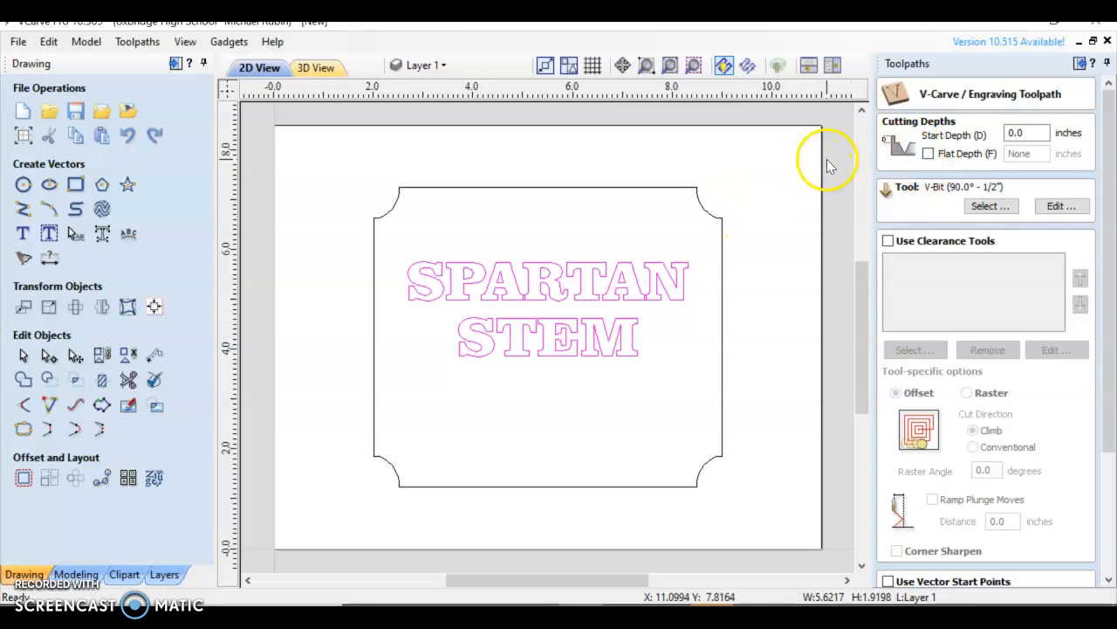
Choose the imperial V-Bit (90.0° - 1/2") as the carving tool and calculate the V-Carve toolpath.
left_click(989, 207)
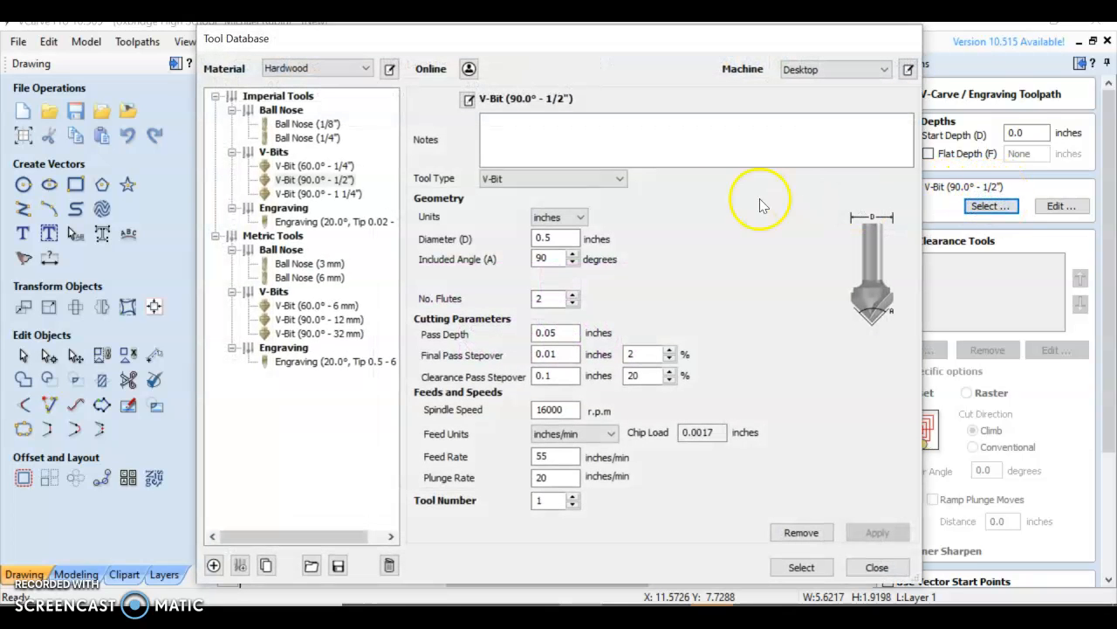
left_click(316, 165)
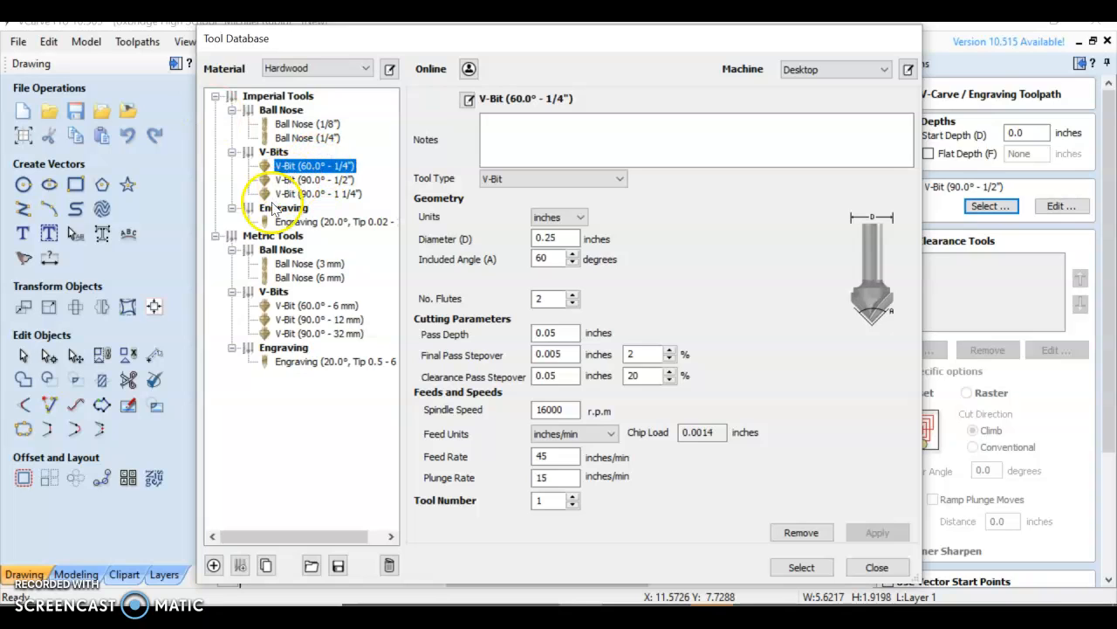
left_click(316, 194)
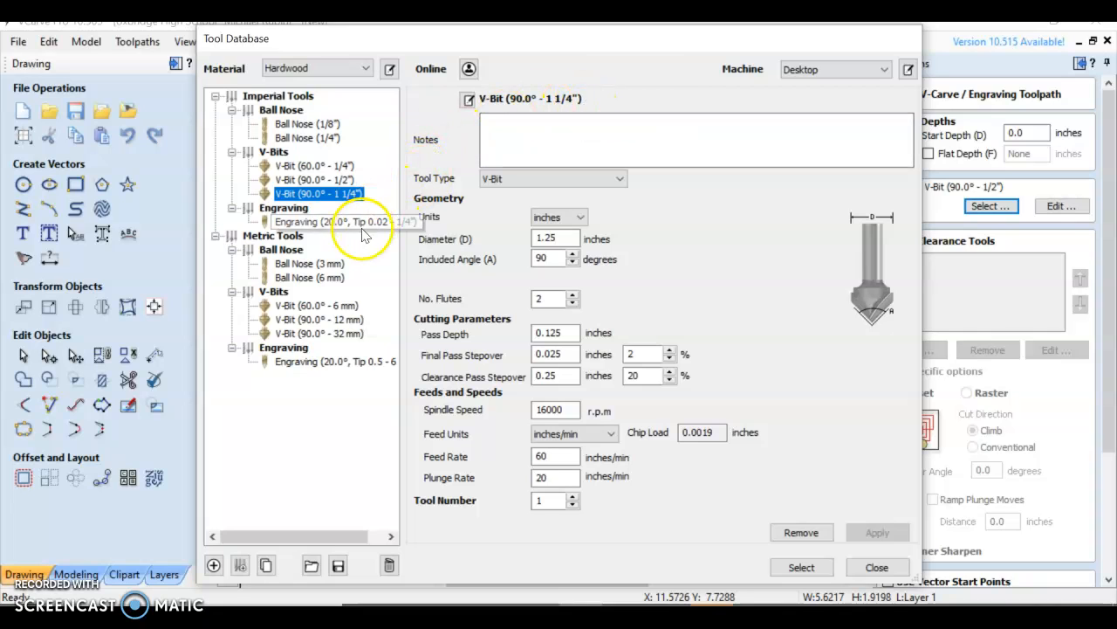
left_click(295, 180)
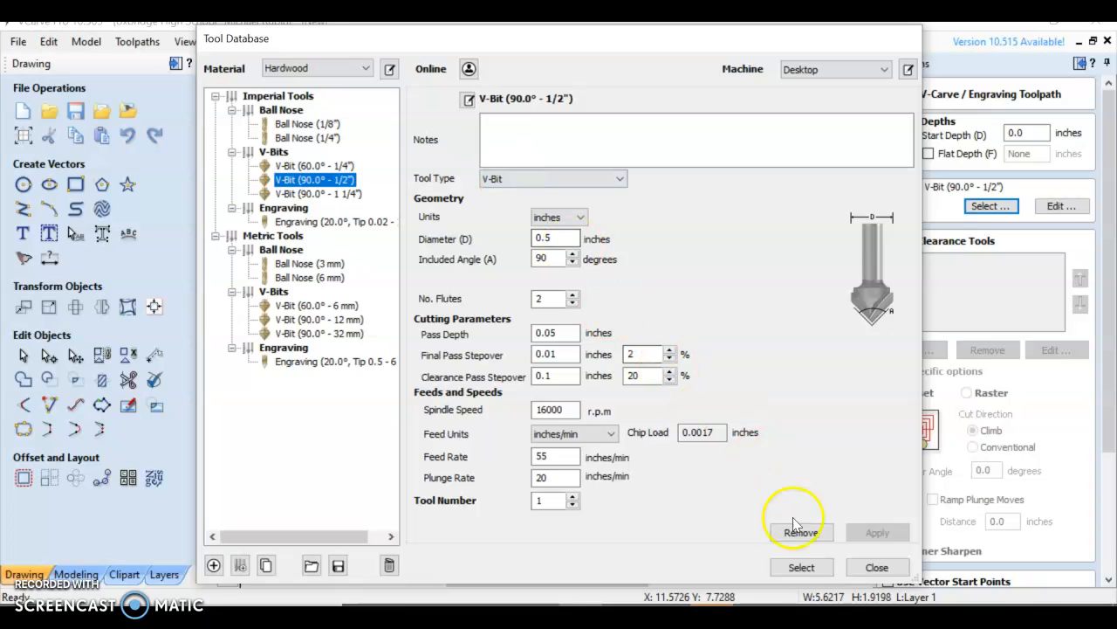
left_click(802, 568)
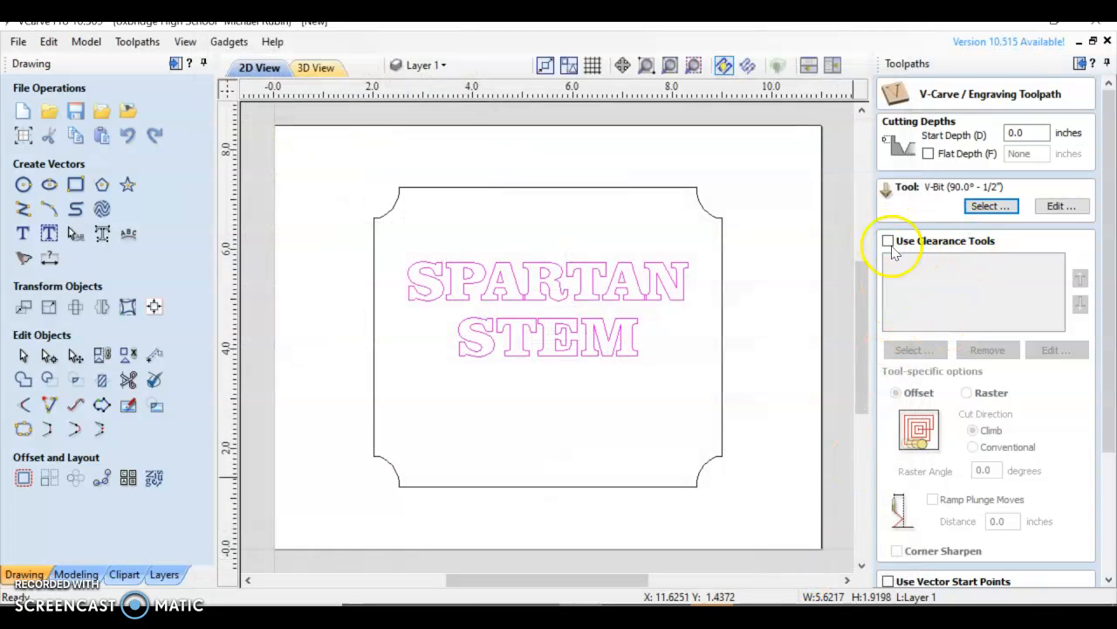
scroll(964, 274, "down", 4)
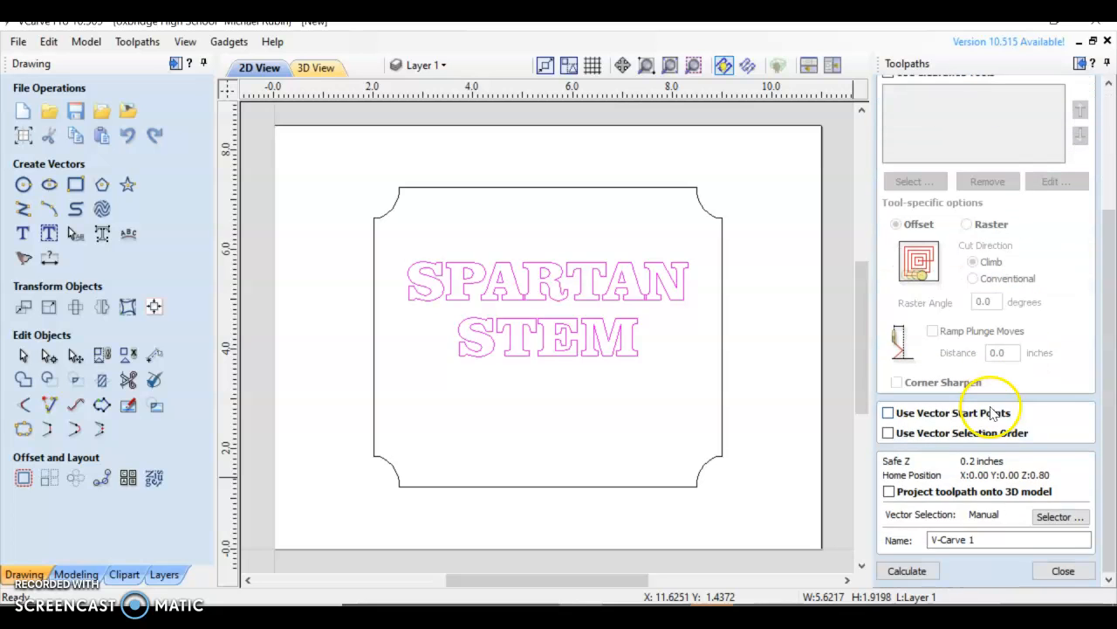
left_click(913, 572)
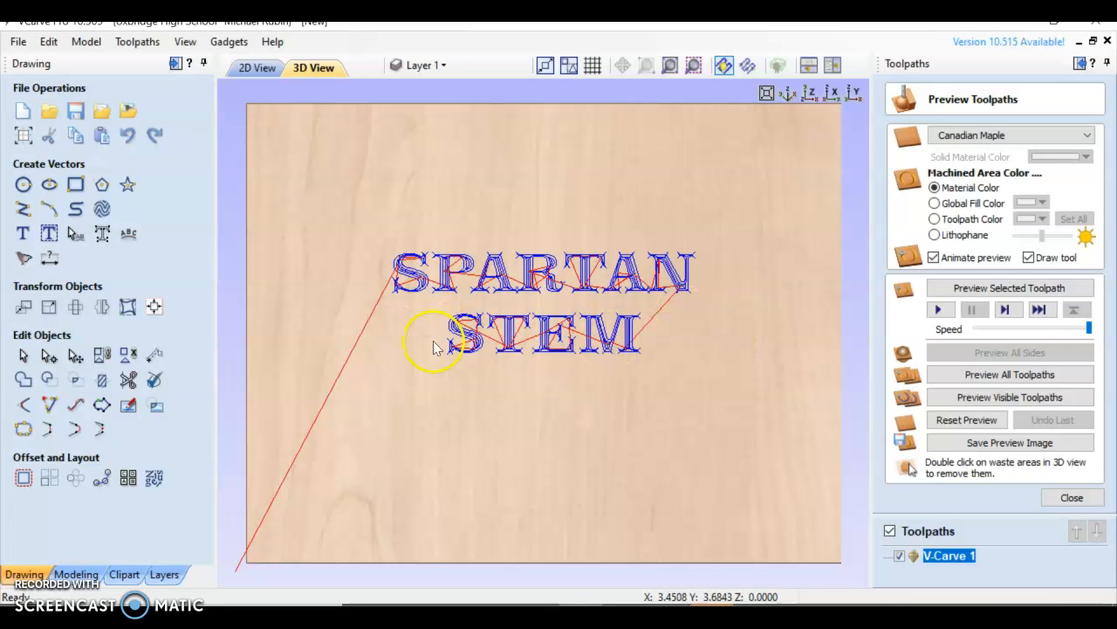
Examine the calculated text toolpath in 3D, simulate all toolpaths on the material, and close the preview.
left_click_drag(479, 447, 570, 367)
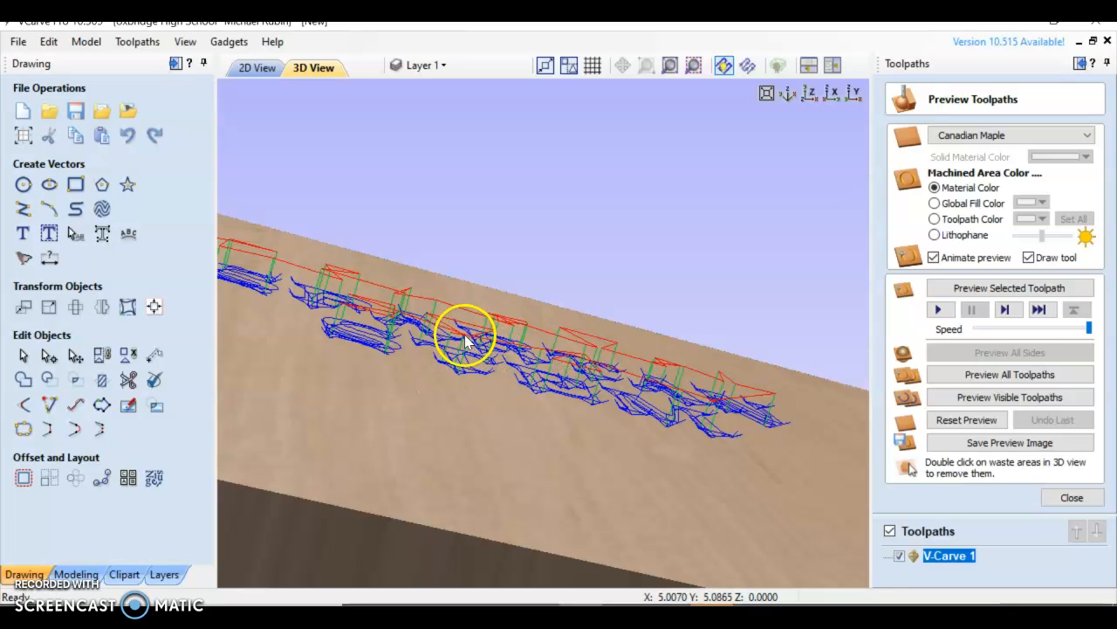
left_click_drag(495, 402, 448, 522)
left_click_drag(472, 445, 475, 491)
scroll(615, 458, "up", 4)
scroll(614, 458, "down", 5)
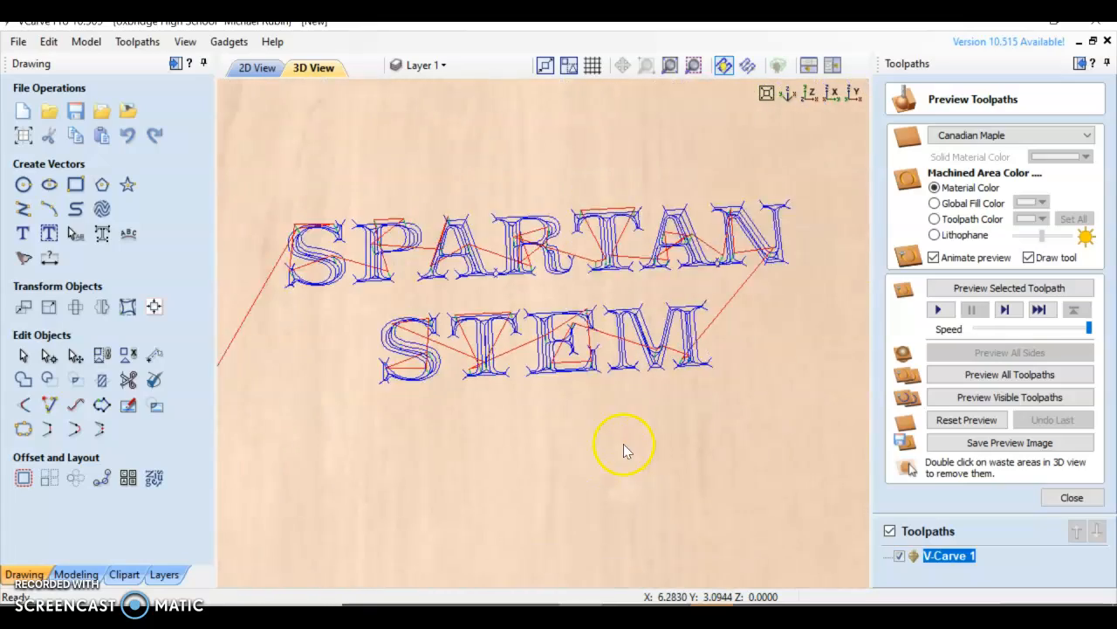
left_click(984, 374)
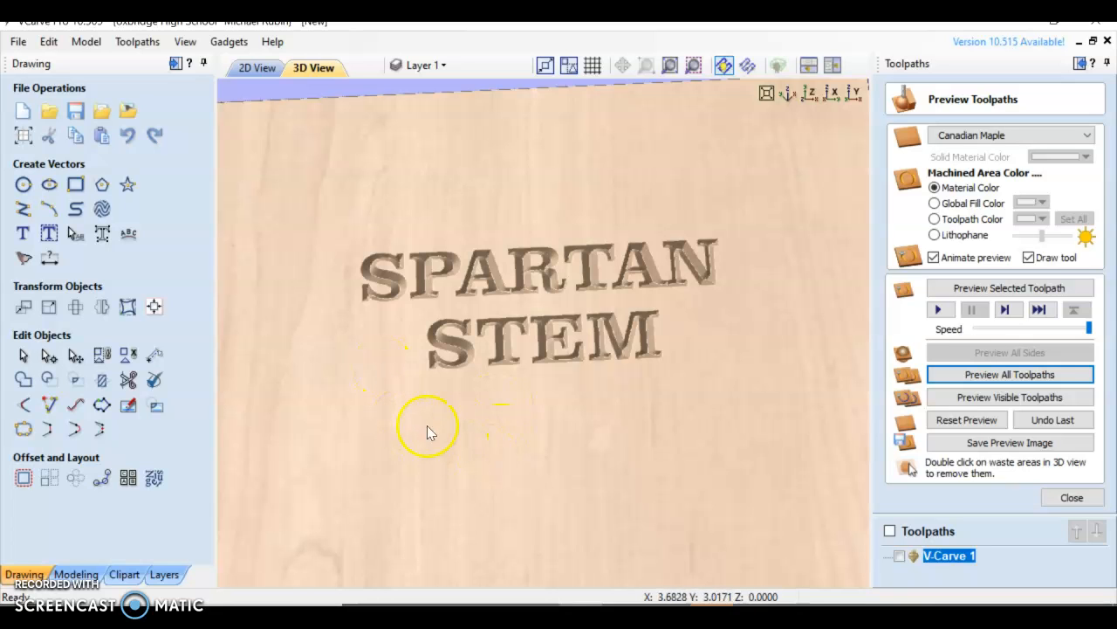
scroll(567, 433, "up", 3)
scroll(567, 433, "down", 5)
mouse_move(555, 438)
left_mouse_down()
mouse_move(543, 391)
mouse_move(543, 433)
left_mouse_up()
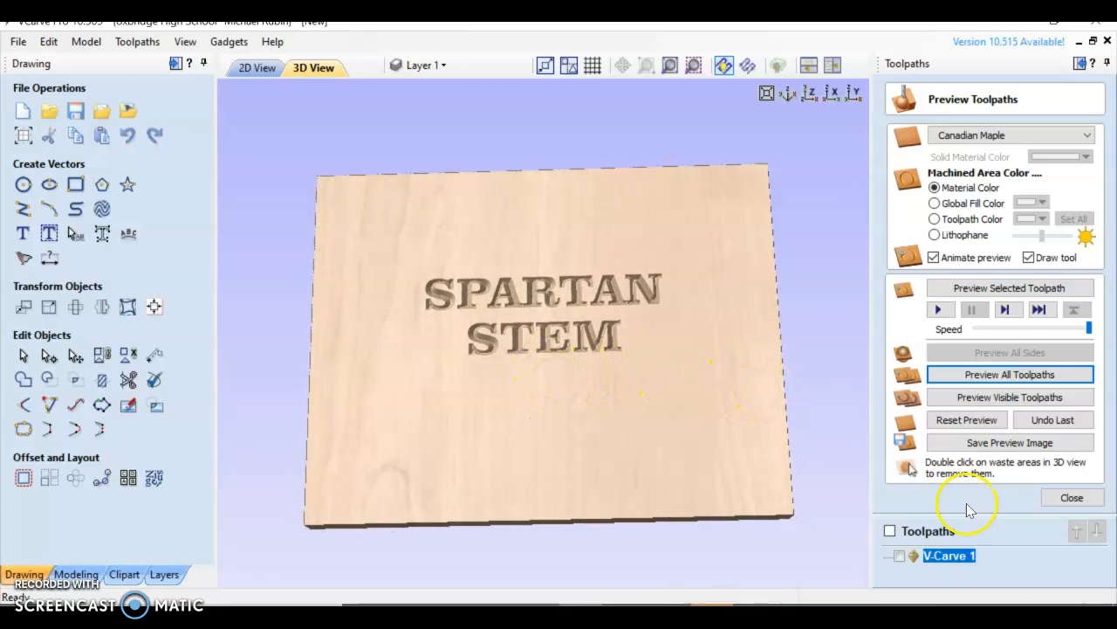
left_click(1072, 498)
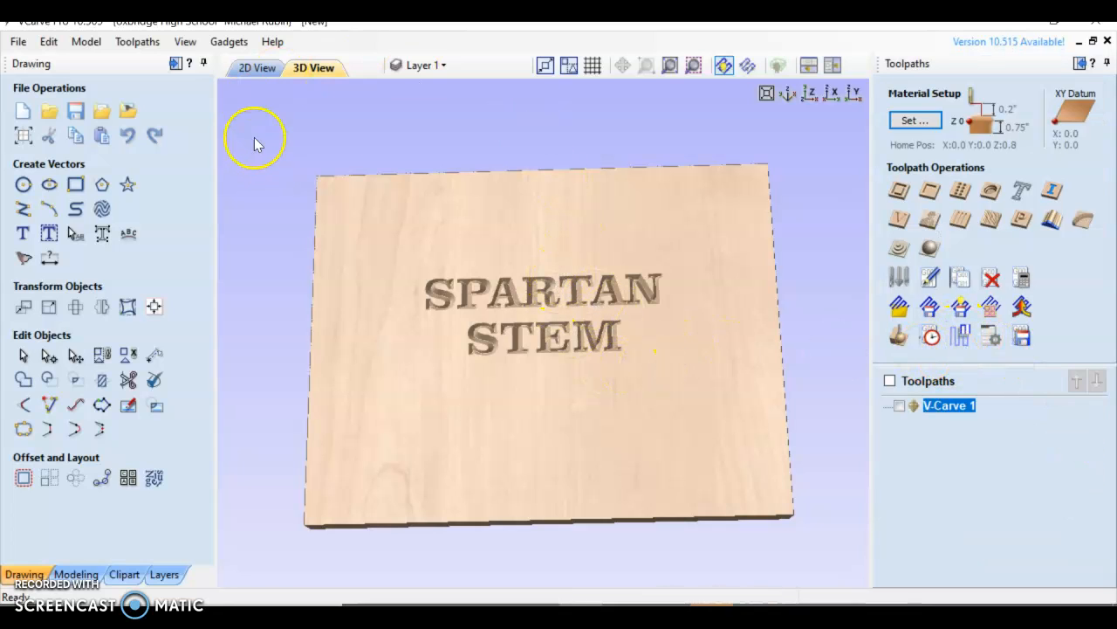
Start a 2D Profile toolpath for the border vector in the 2D view with a cut depth of 0.75 inches.
left_click(254, 68)
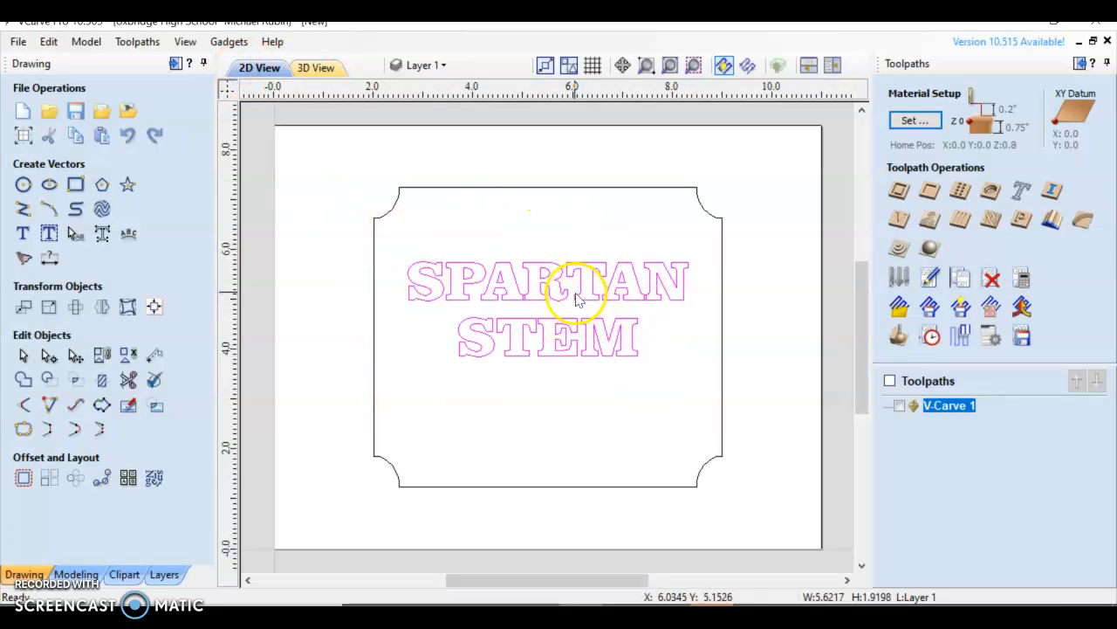
left_click(654, 188)
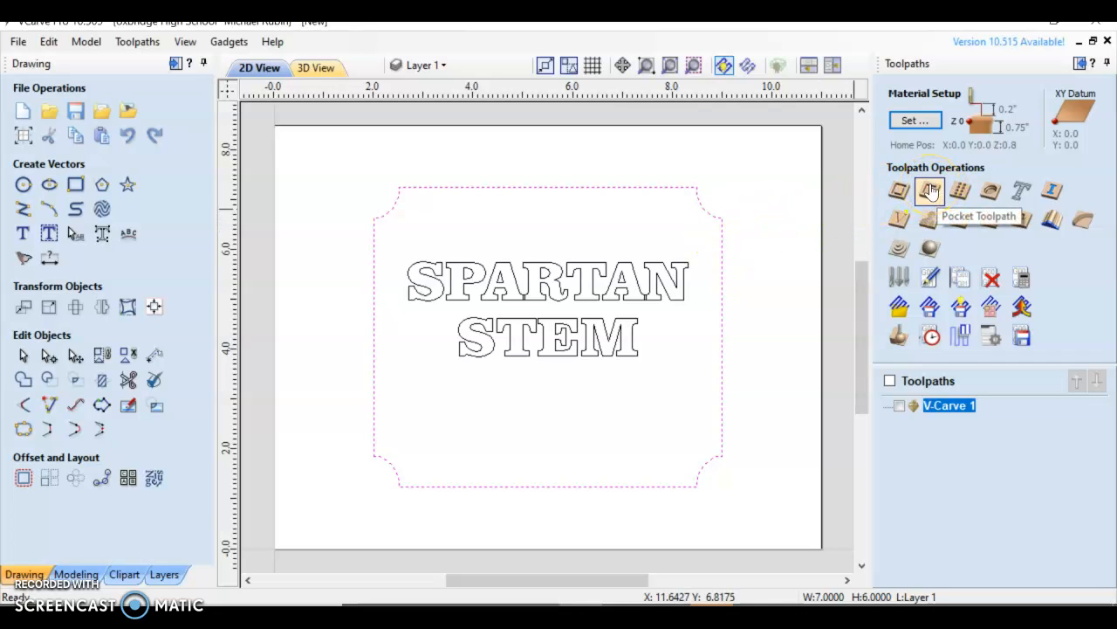
left_click(899, 190)
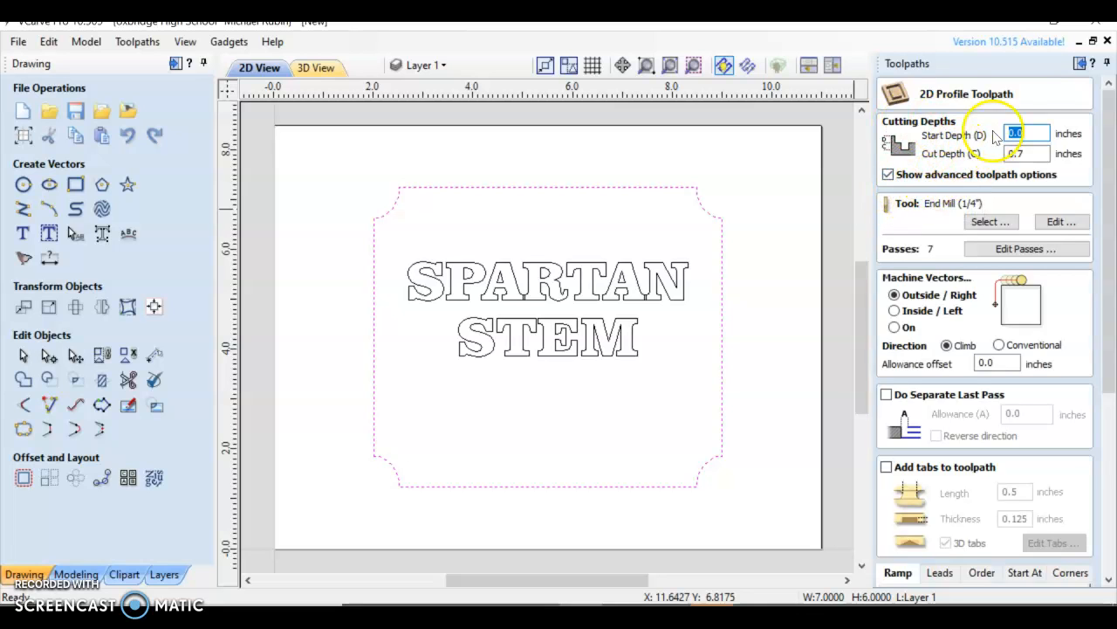
left_click(1027, 153)
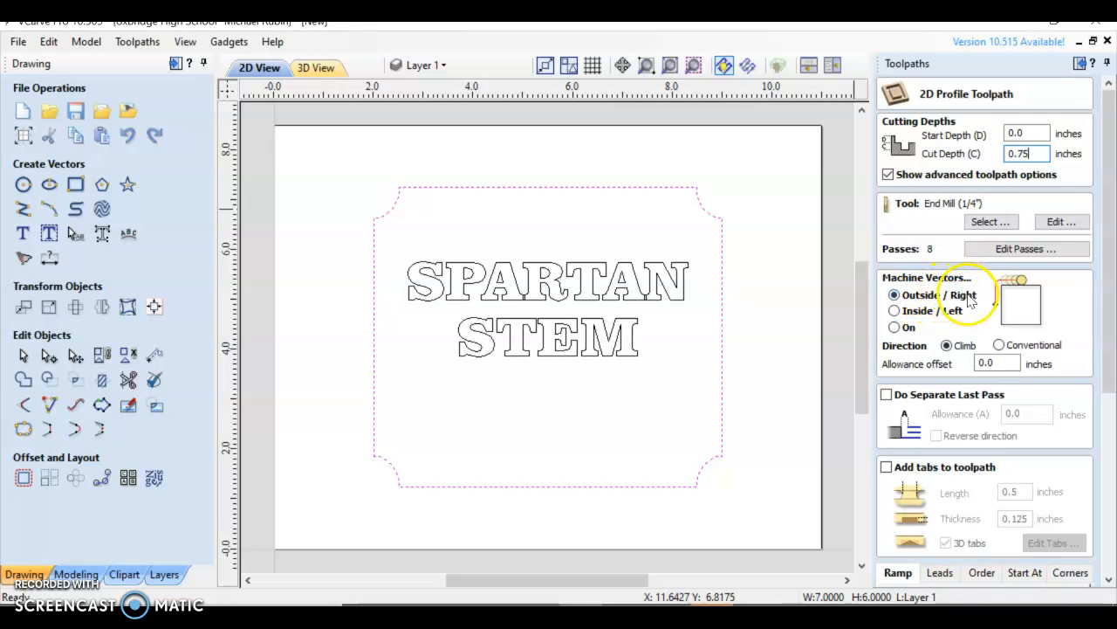
Enable tabs on the profile toolpath and automatically add a constant number of 6 around the border.
scroll(969, 325, "down", 1)
scroll(960, 325, "down", 1)
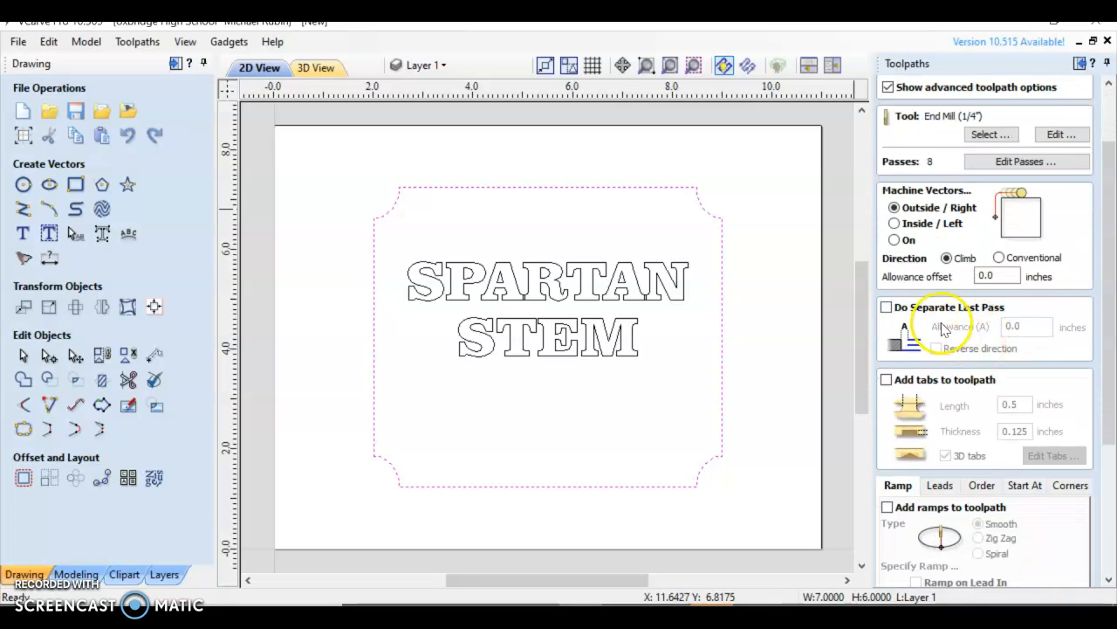
left_click(886, 382)
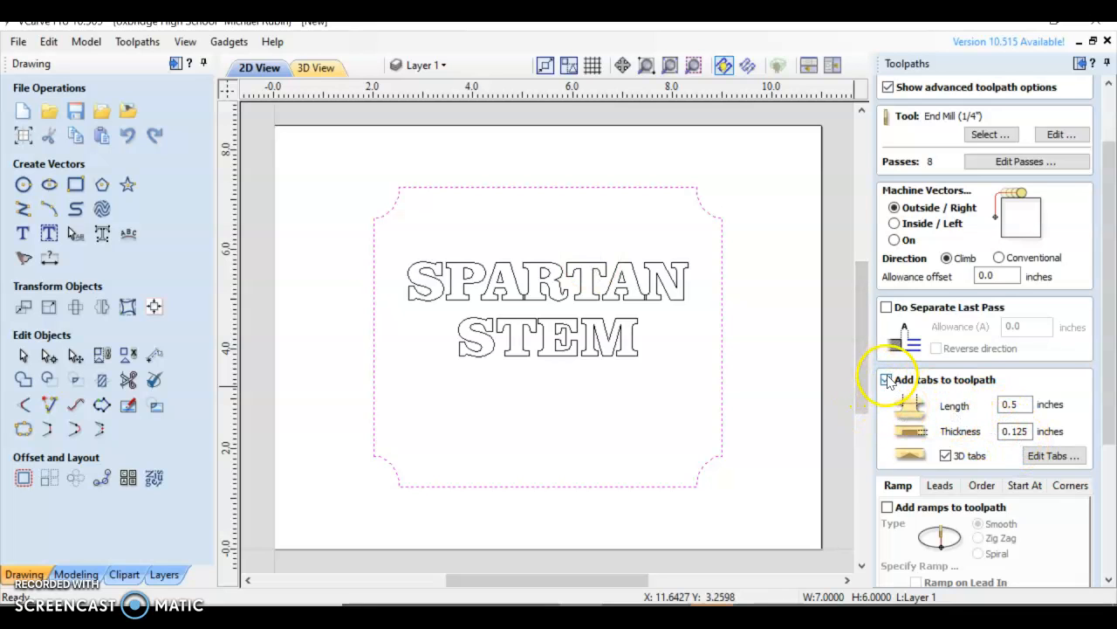
left_click(1050, 456)
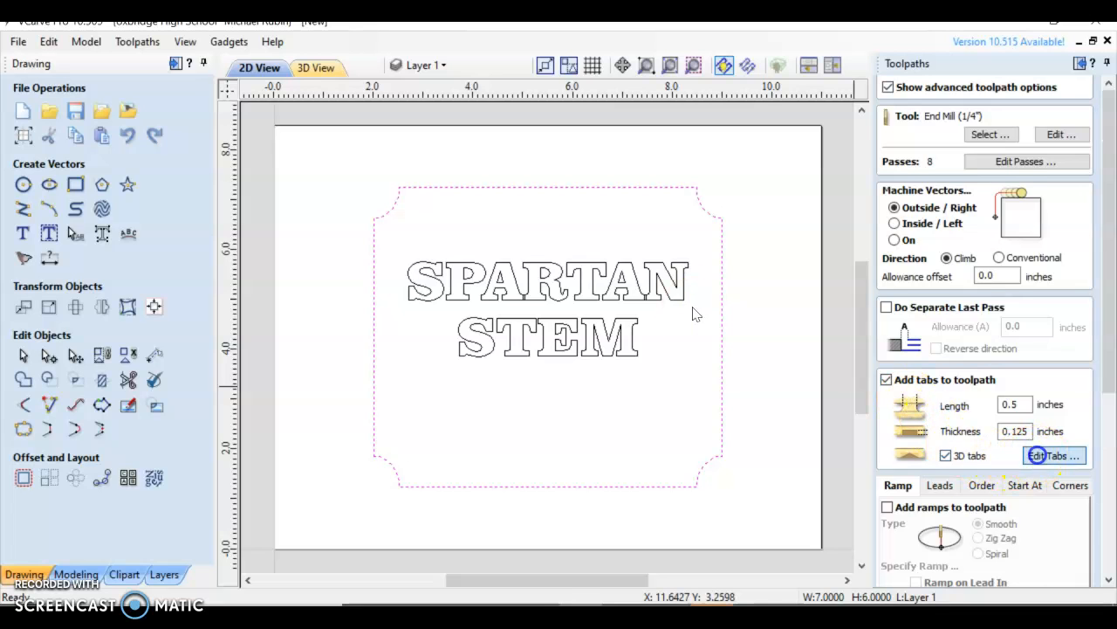
left_click(1038, 175)
left_click(1038, 175)
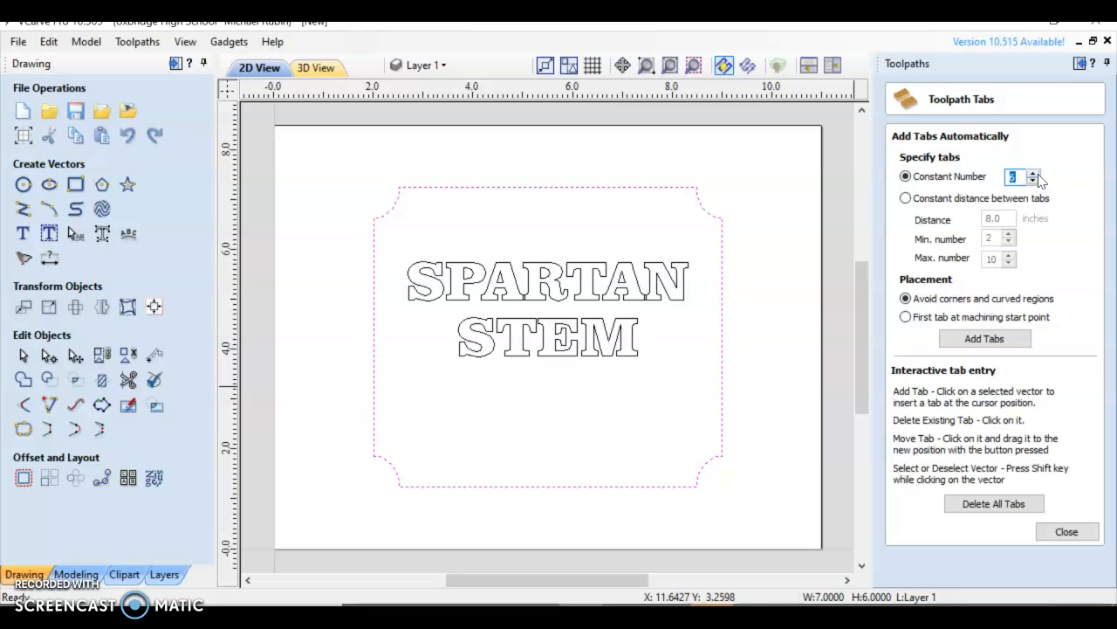
left_click(984, 339)
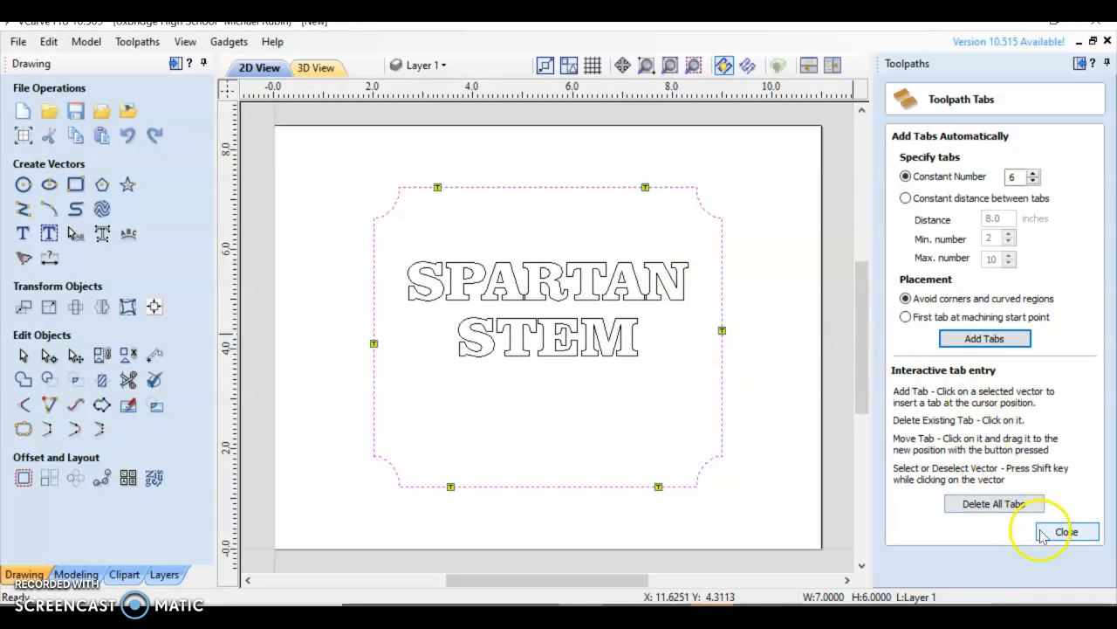
left_click(1066, 531)
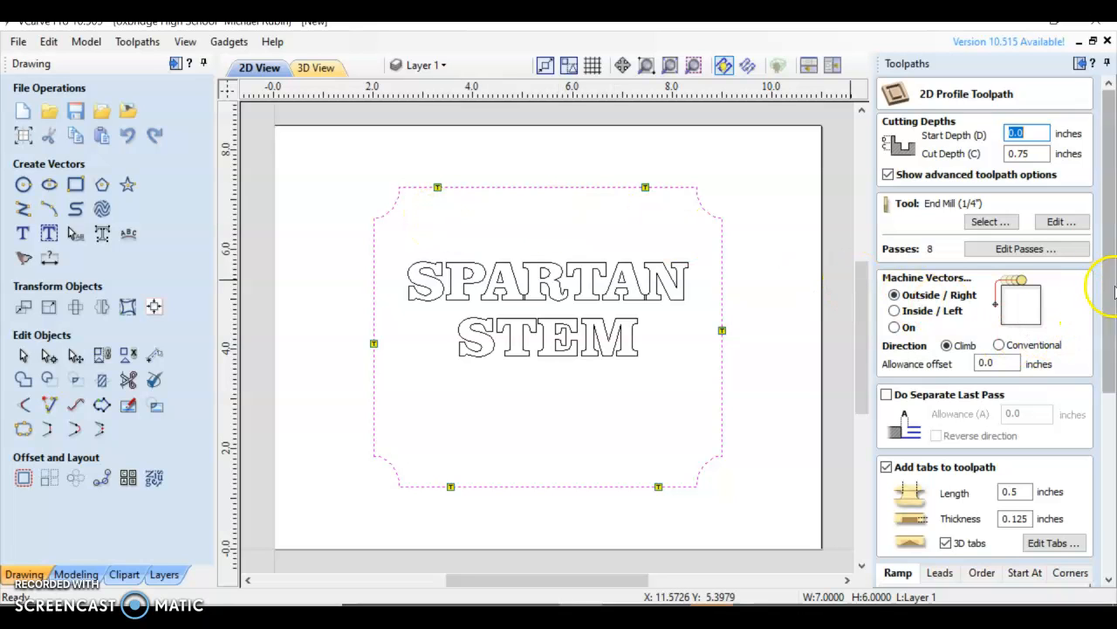
Calculate the border's profile toolpath, simulate the visible toolpath, and inspect the tabbed cut-out from several angles.
left_click_drag(1114, 295, 1111, 497)
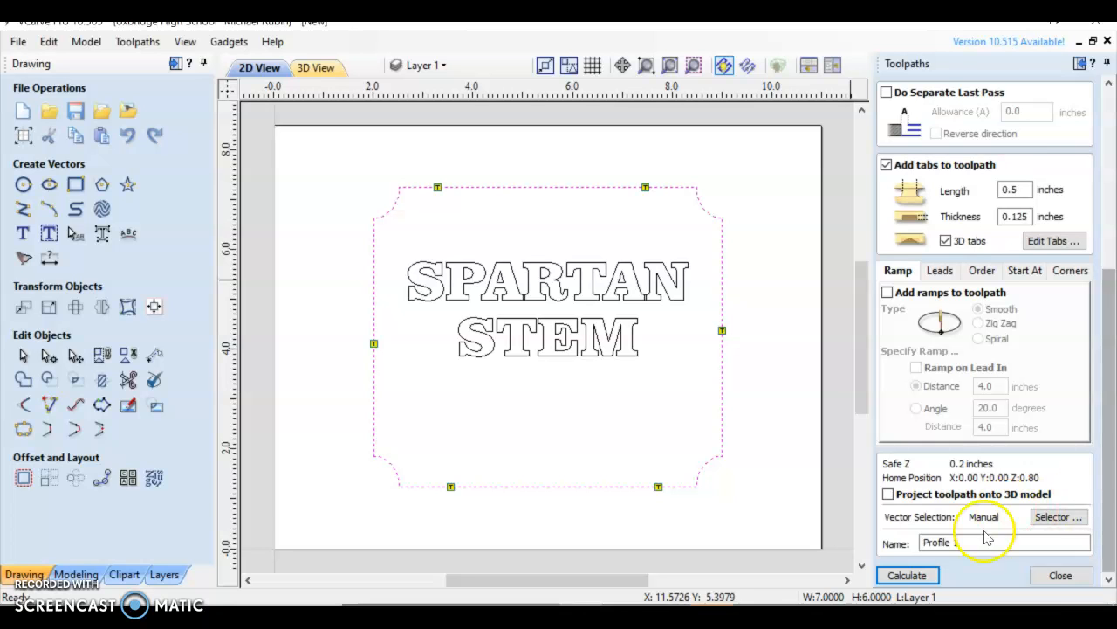
left_click(907, 575)
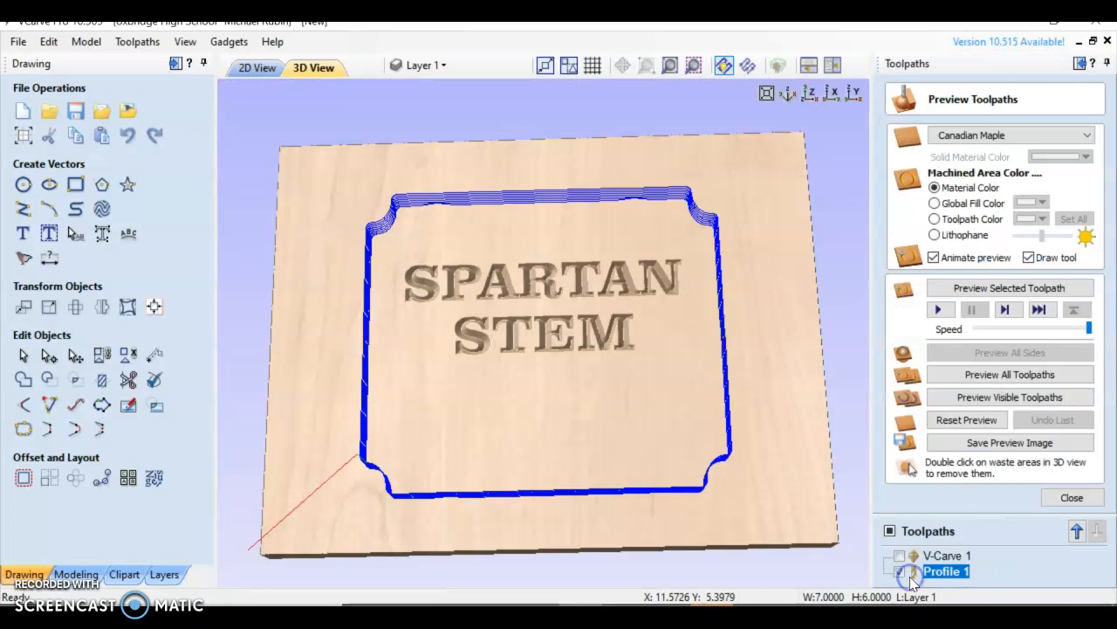
left_click(989, 400)
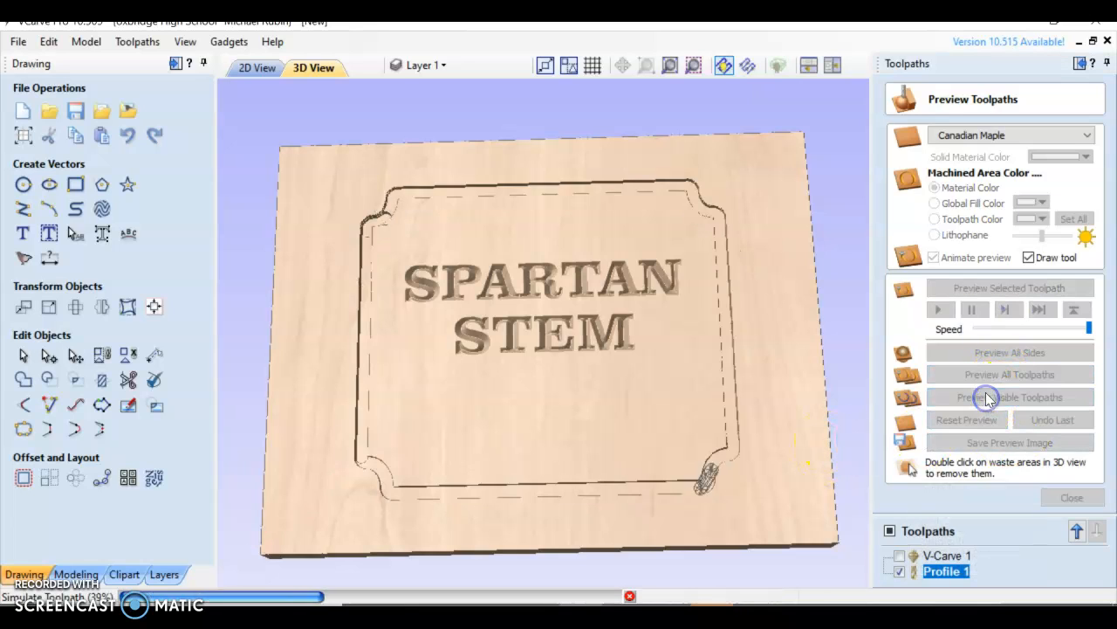
scroll(460, 490, "down", 2)
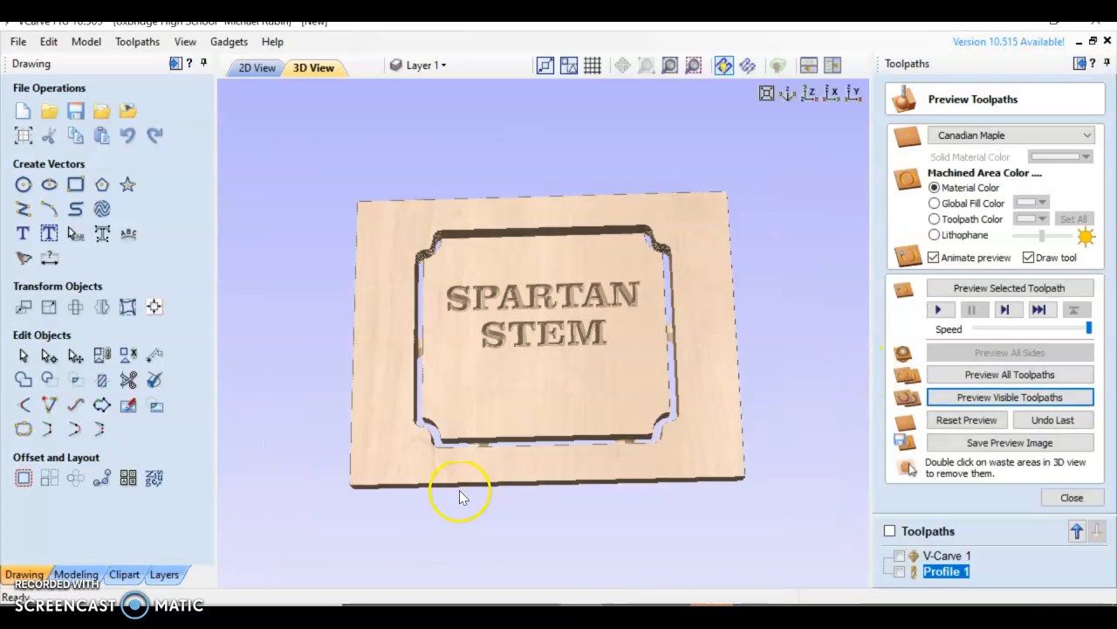
scroll(462, 485, "up", 4)
left_click_drag(490, 455, 385, 465)
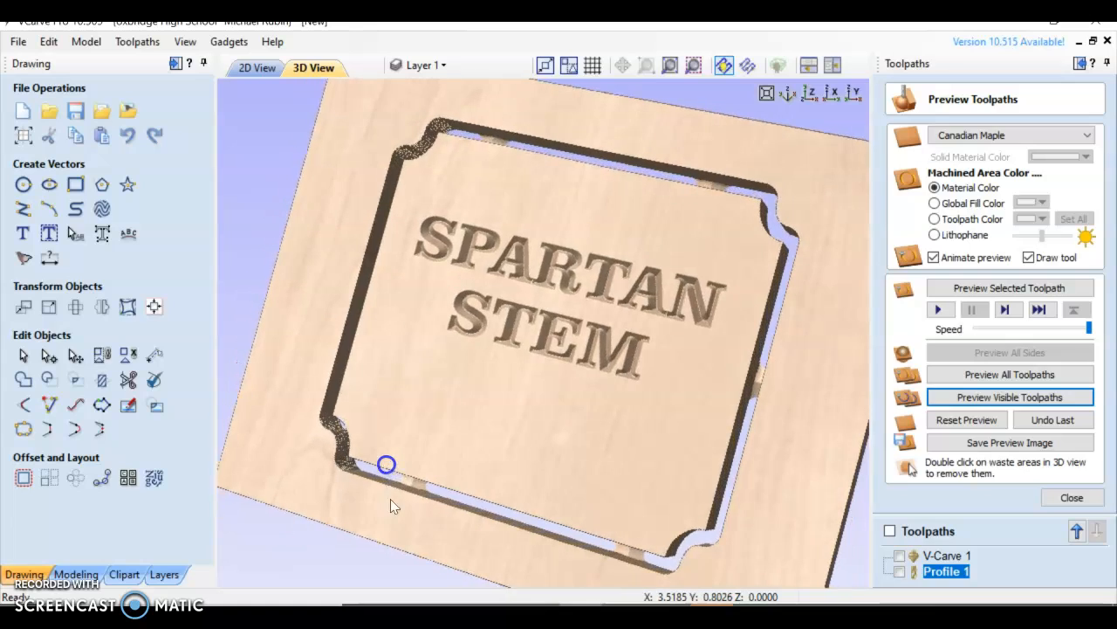
left_click_drag(390, 511, 543, 413)
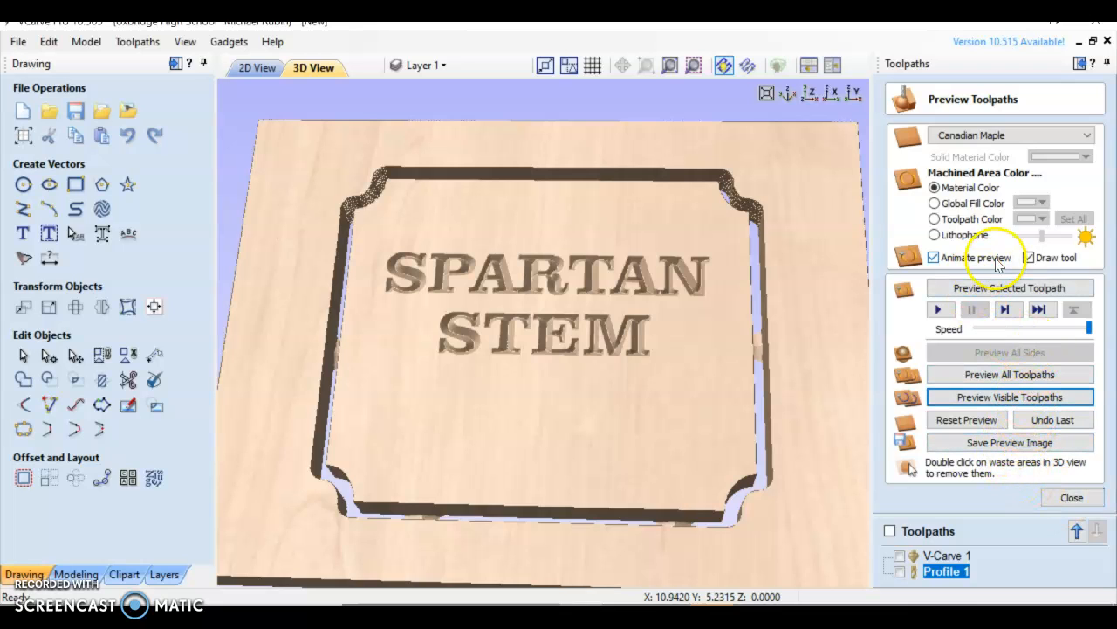
Bring up the save dialog for the preview image, cancel it, and close the toolpath preview.
left_click(1000, 446)
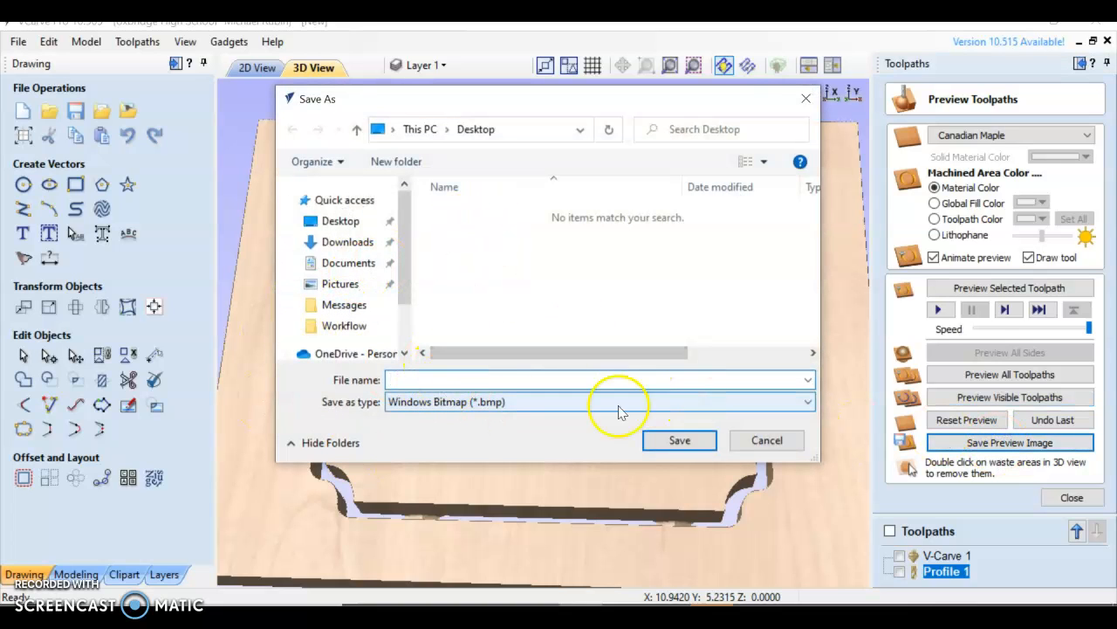
left_click(766, 442)
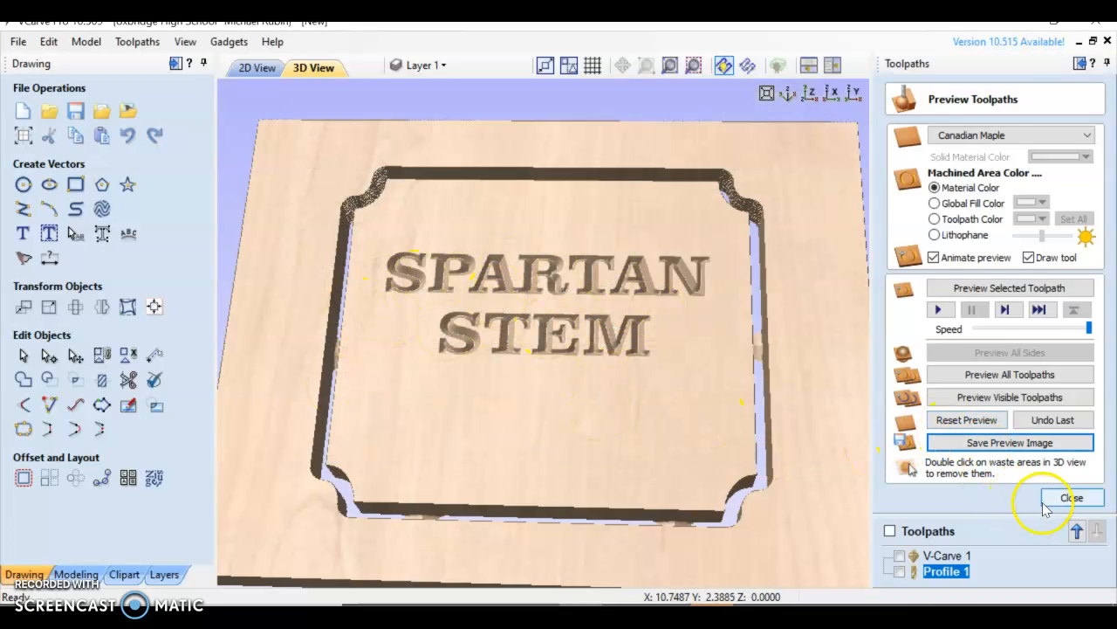
left_click(1072, 497)
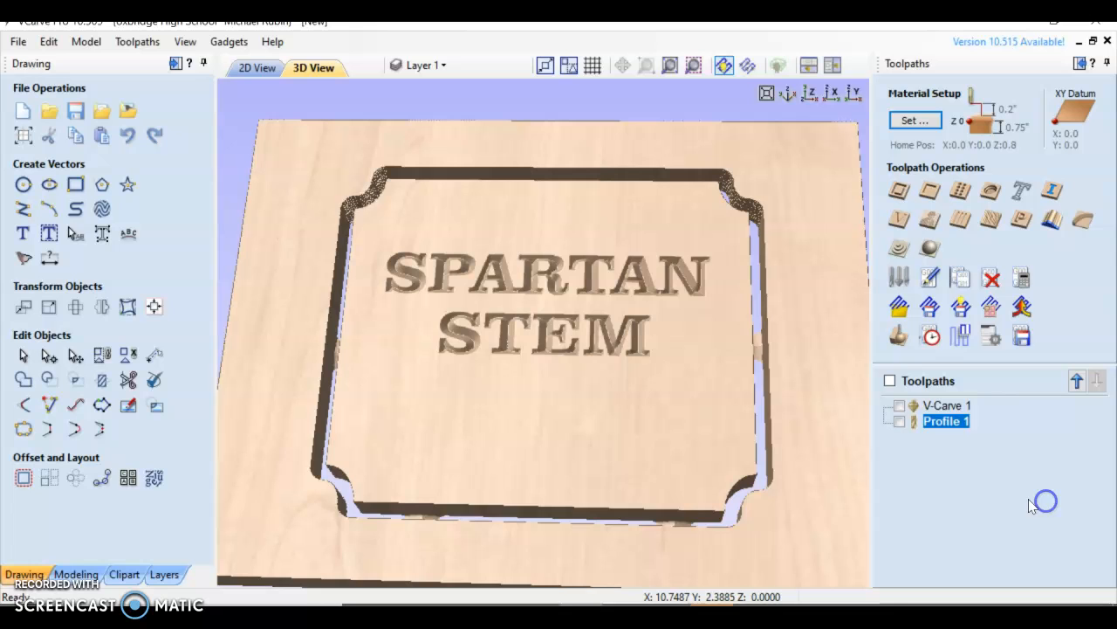
Review the estimated total machining time and the times of the V-carve and profile toolpaths, and close the summary.
left_click(931, 337)
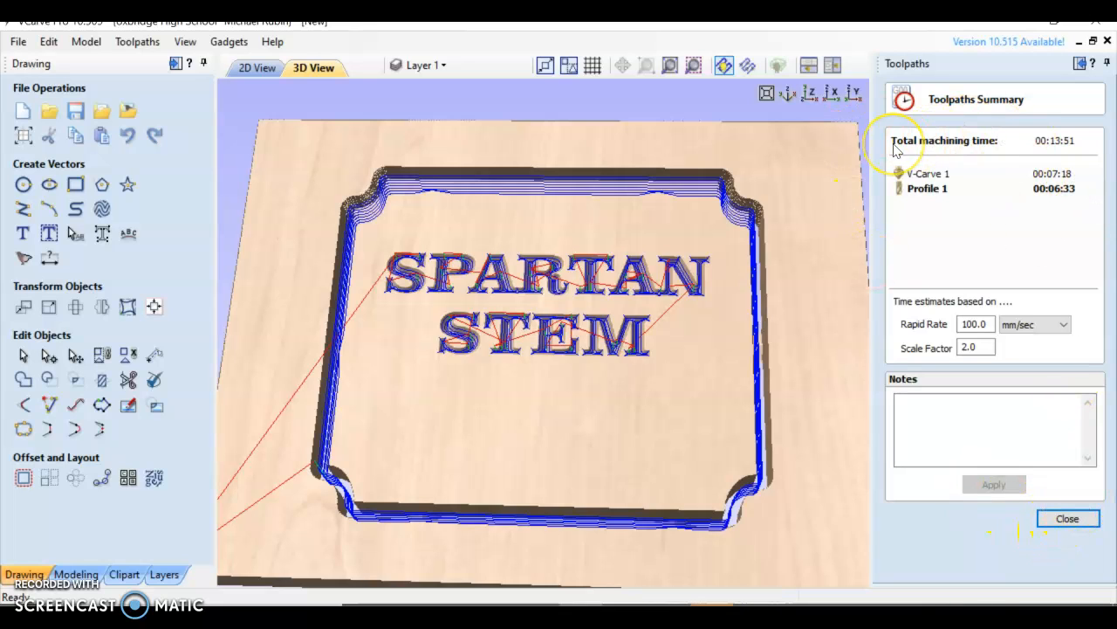
mouse_move(859, 111)
left_mouse_down()
mouse_move(886, 127)
mouse_move(860, 114)
left_mouse_up()
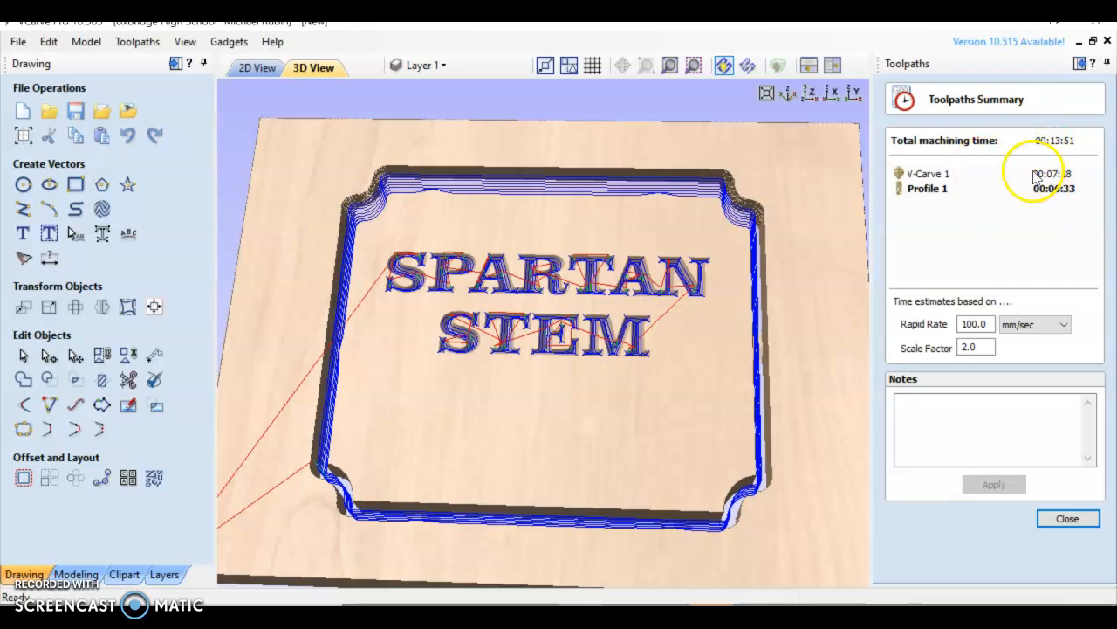
left_click(1066, 518)
mouse_move(805, 362)
left_mouse_down()
mouse_move(790, 391)
mouse_move(787, 355)
left_mouse_up()
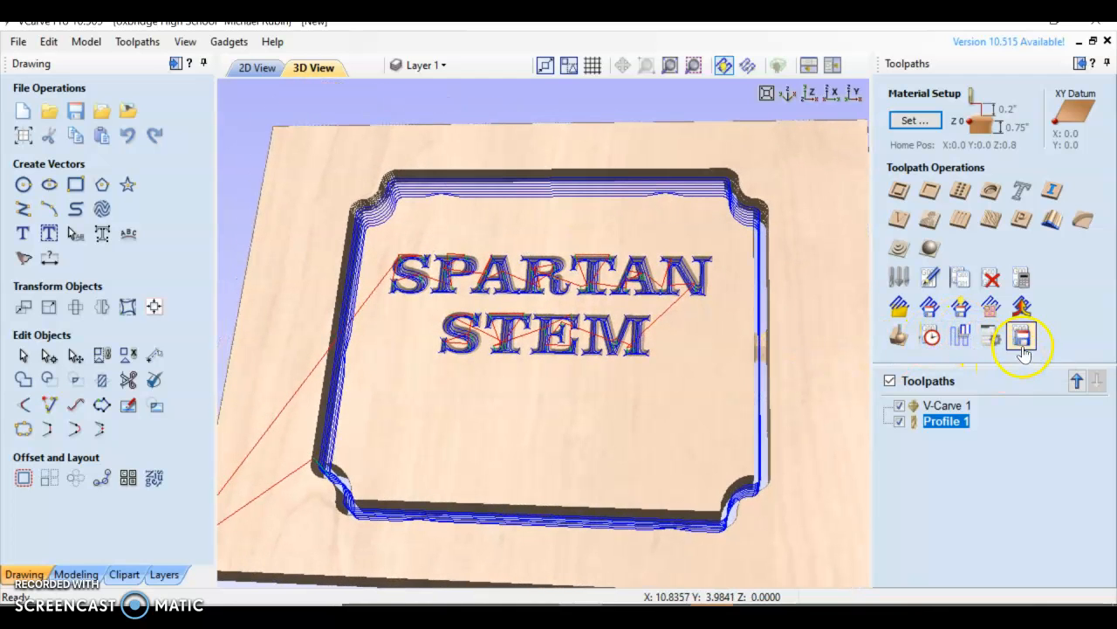
Prepare to save both visible toolpaths to one file, keeping the Shapeoko (inch) TOOLCHANGE (*.gcode) post processor.
mouse_move(910, 407)
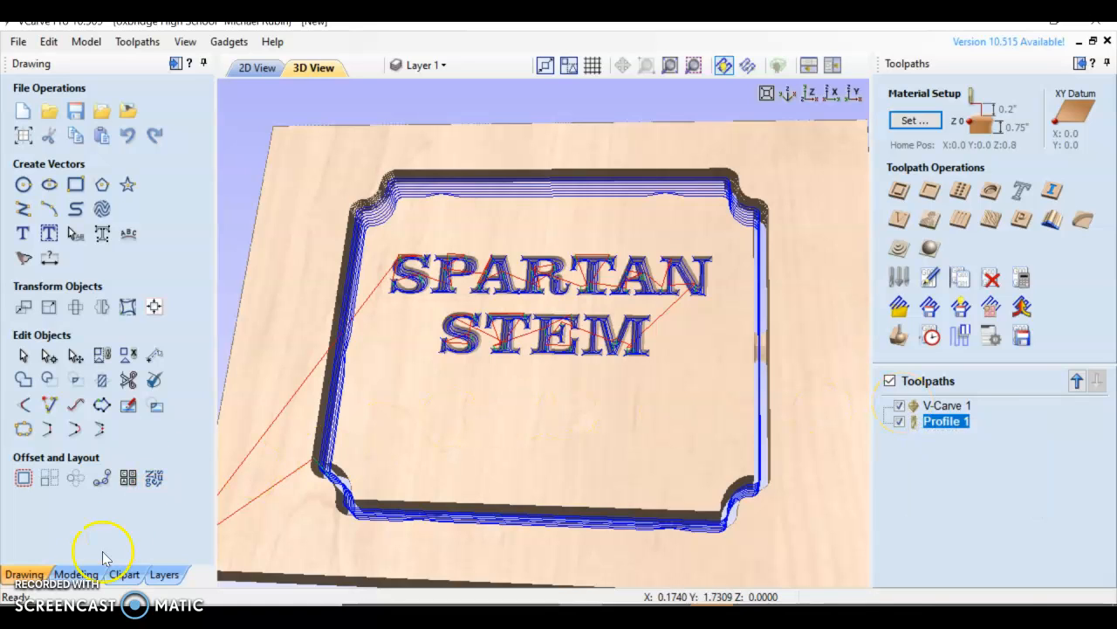
left_click(1022, 337)
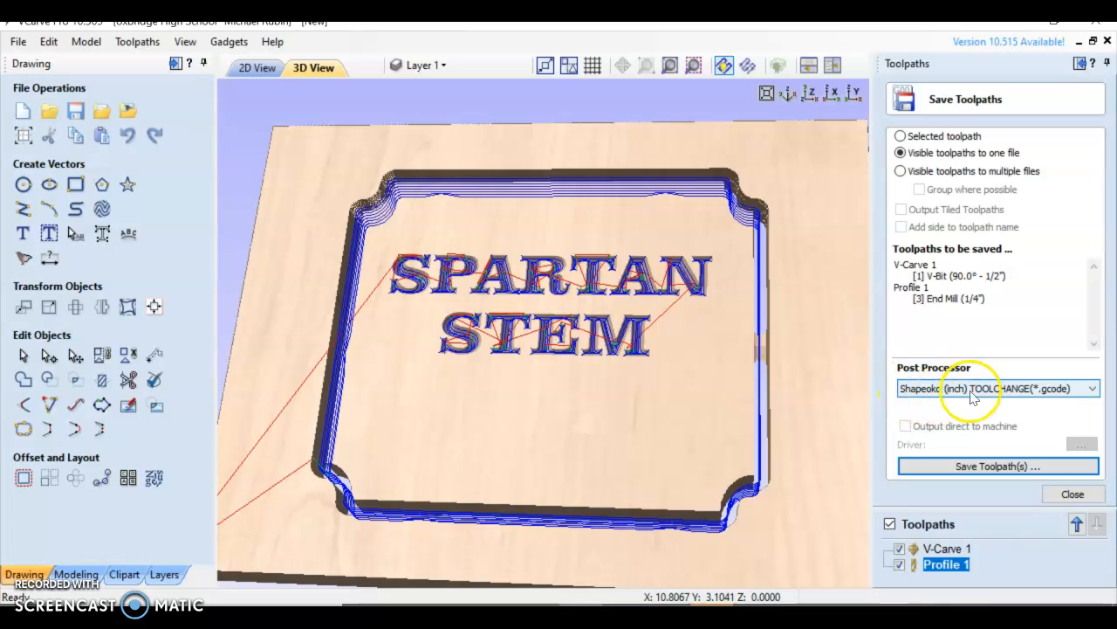
left_click(1079, 393)
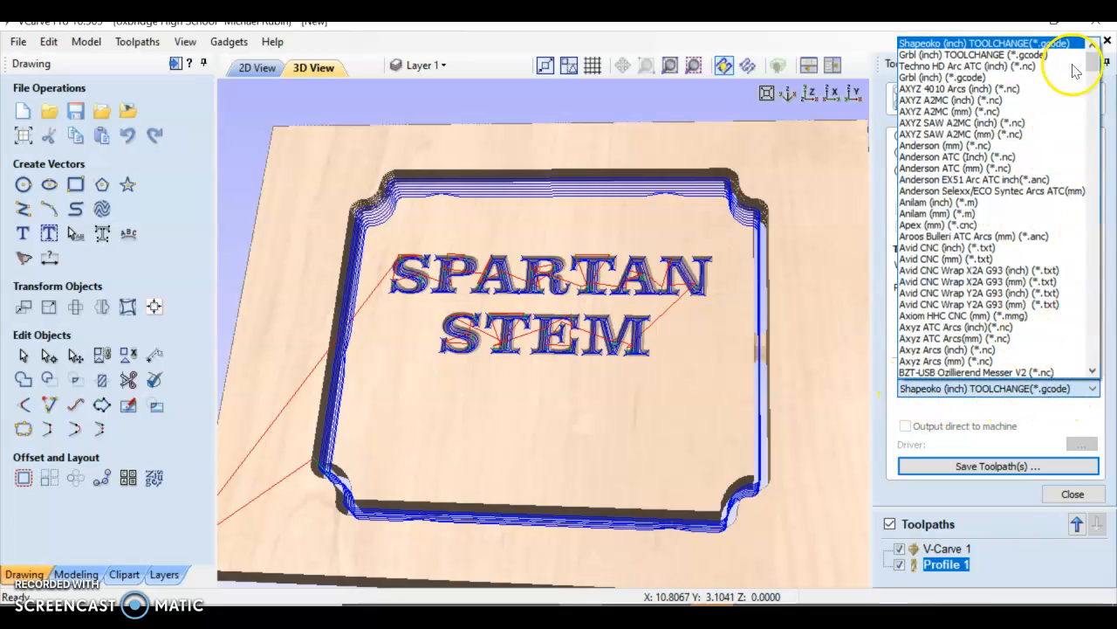
left_click(1027, 398)
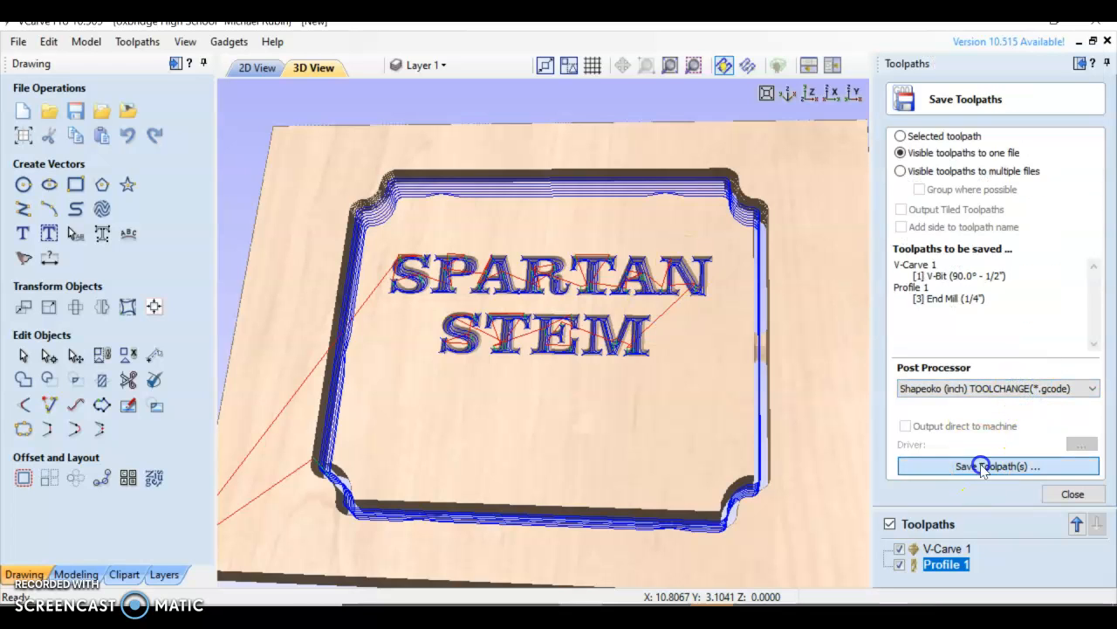
Save the combined V-carve and profile toolpaths to the Desktop as a gcode file named Spartan STEM Plaque.
left_click(1017, 465)
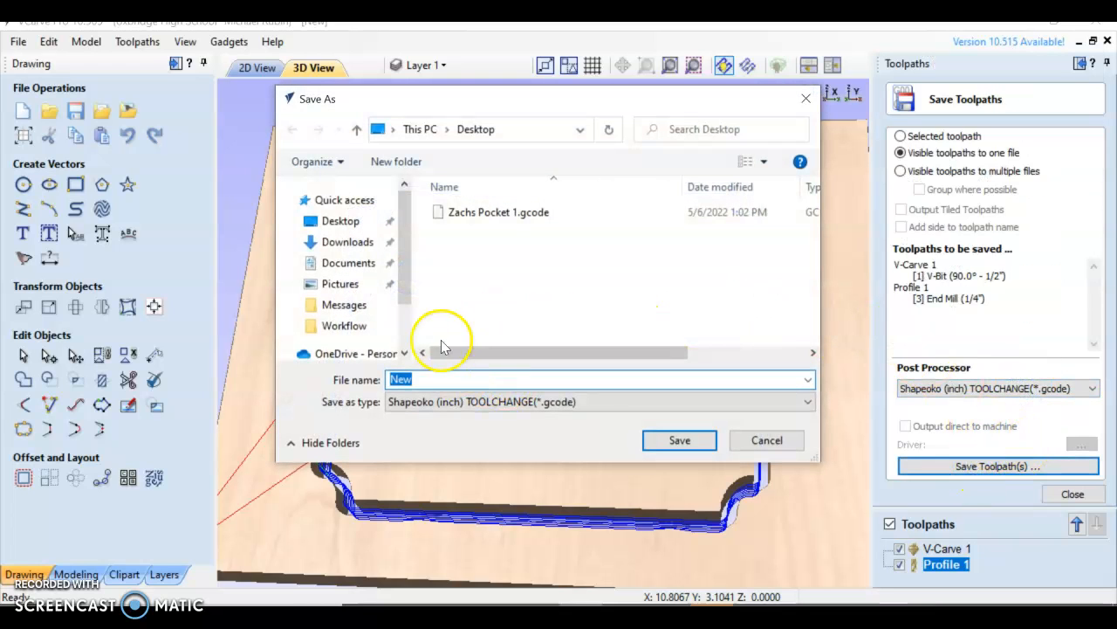
type("Spartan STEM Pla")
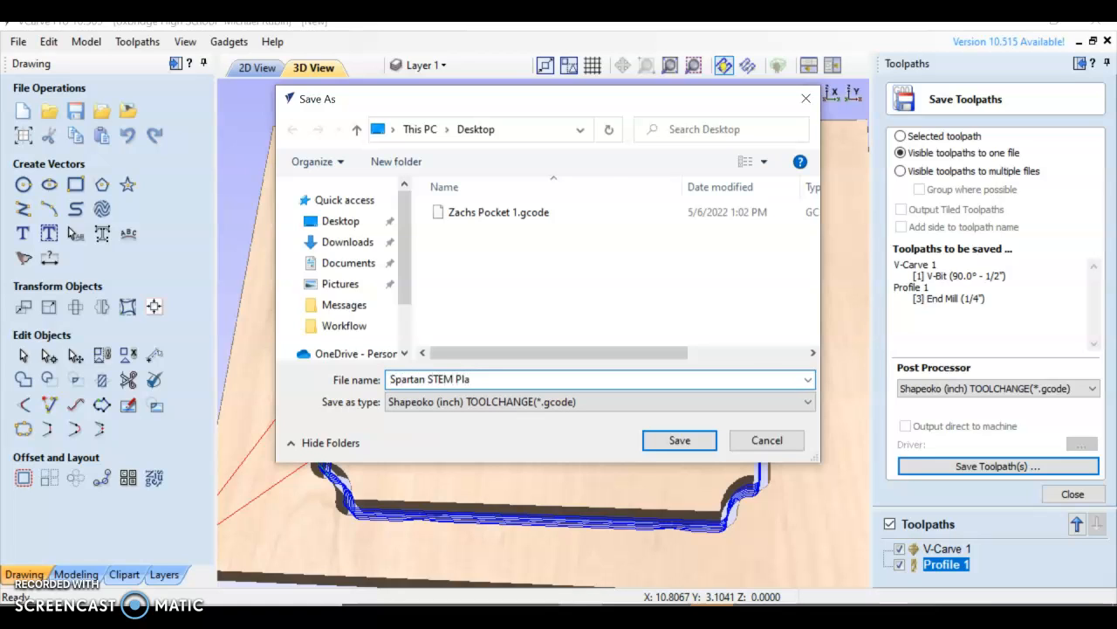
type("que")
key("Return")
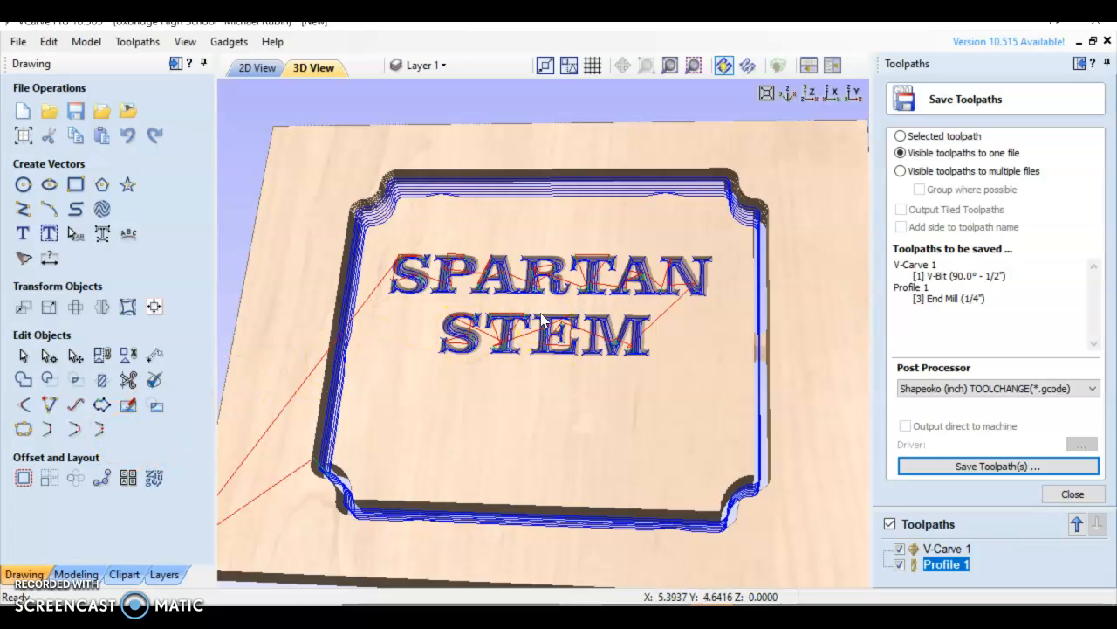
left_click(566, 288)
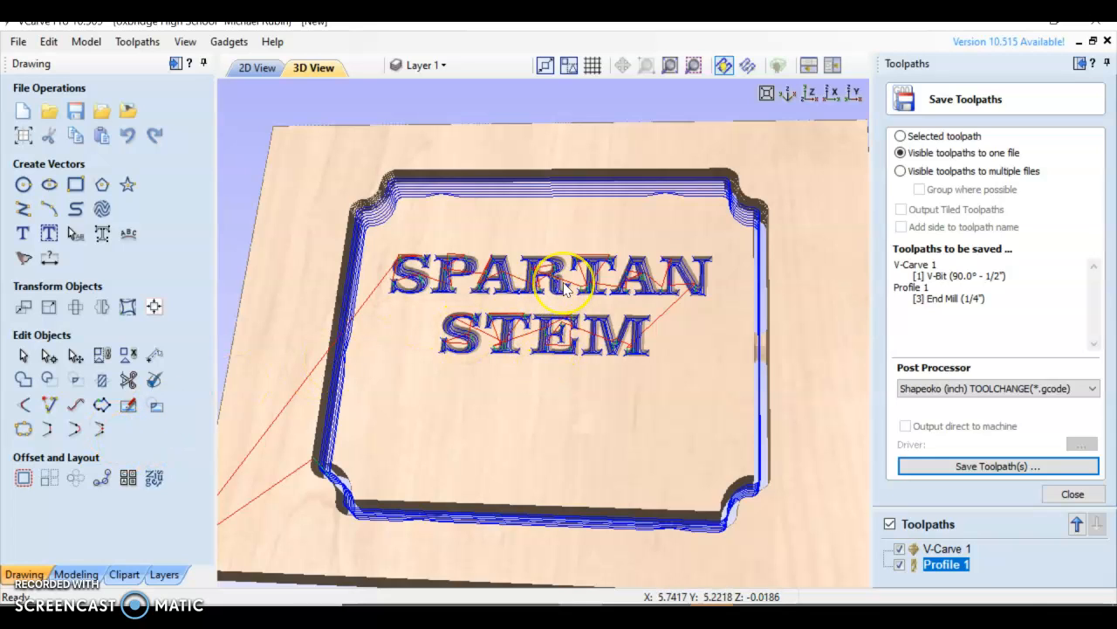